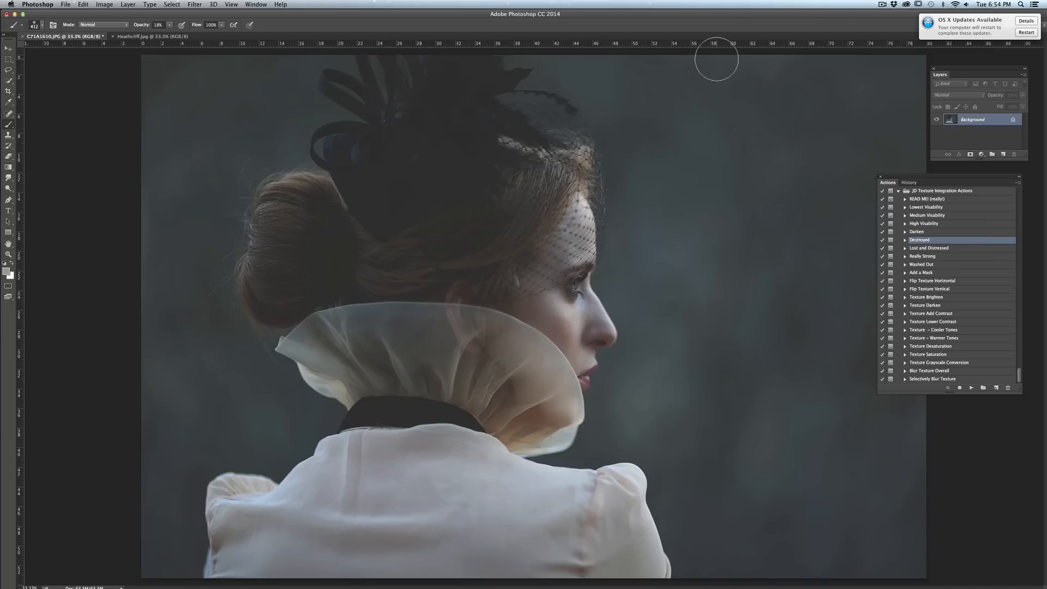
Step: Float the Heathcliff.jpg texture in its own window and move it onto the portrait so it covers the whole image
left_click_drag(152, 36, 256, 178)
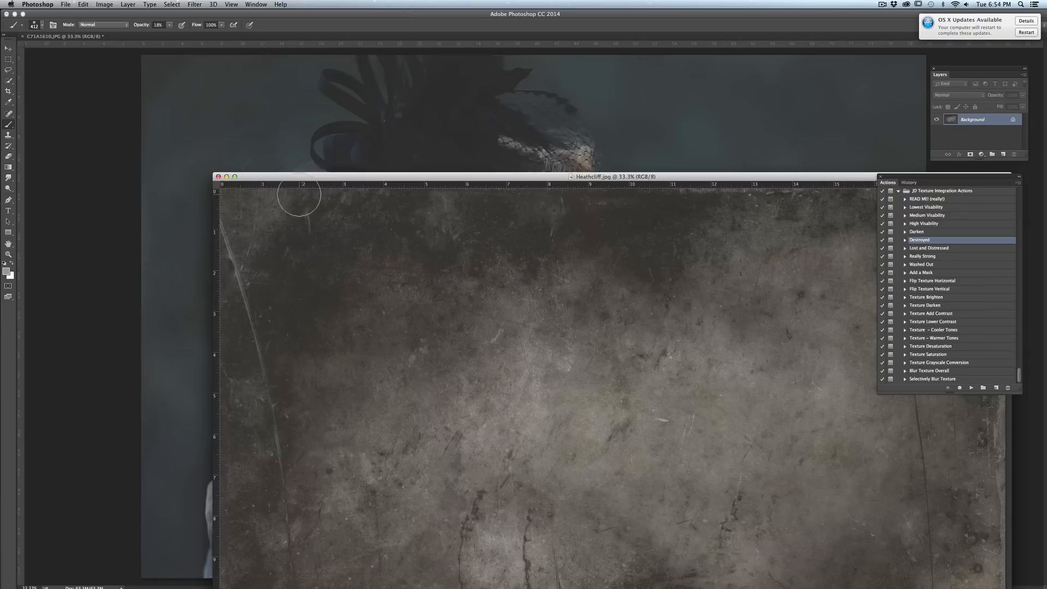
left_click(9, 49)
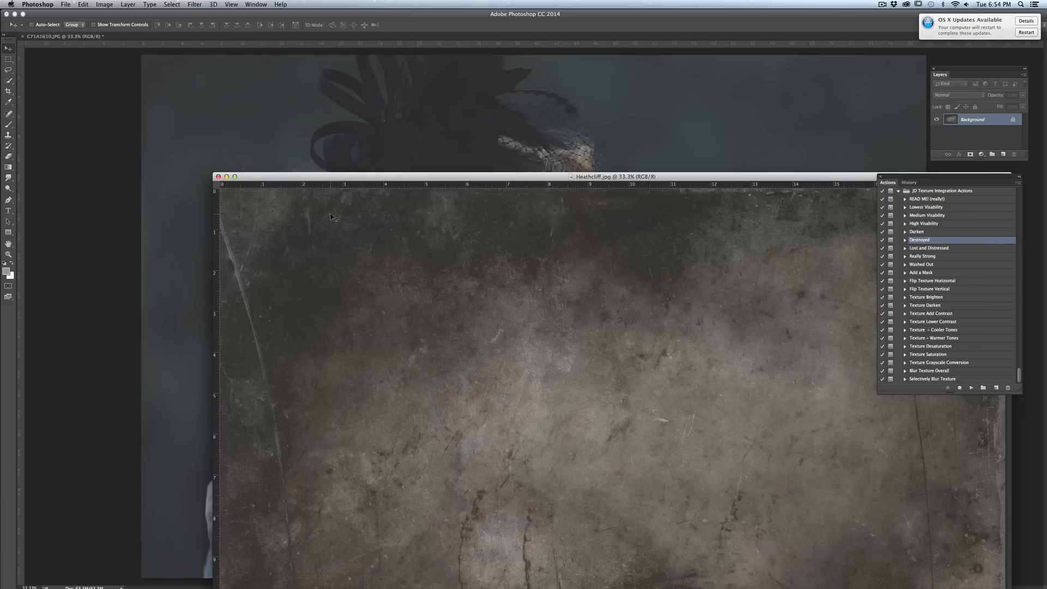
left_click_drag(212, 101, 283, 110)
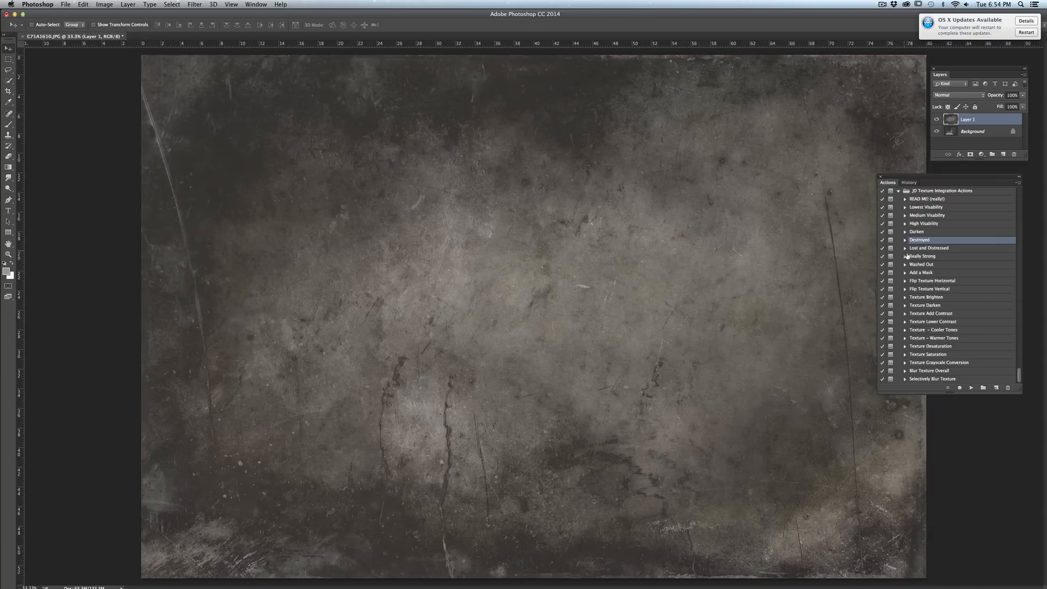
Step: Run the Lowest Visability action on the texture layer and look at the commands it contains
left_click(941, 208)
left_click(971, 388)
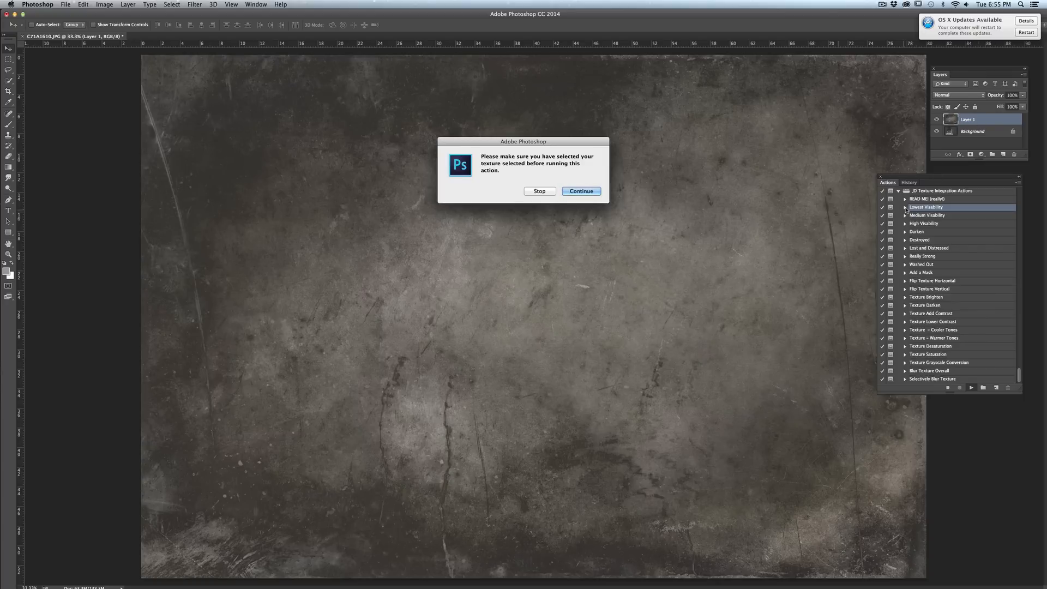
key("Return")
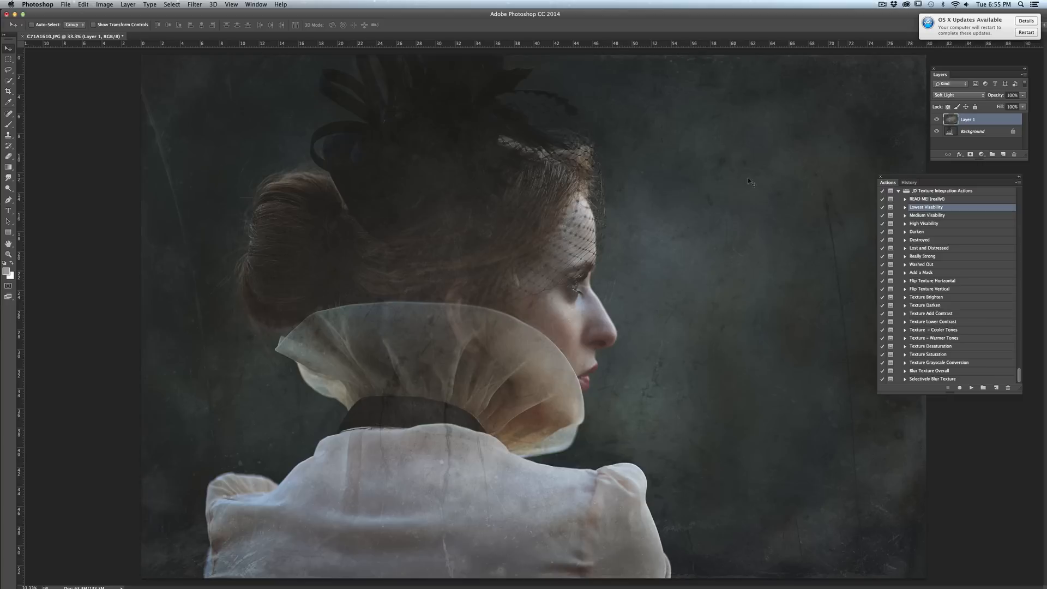
left_click(905, 208)
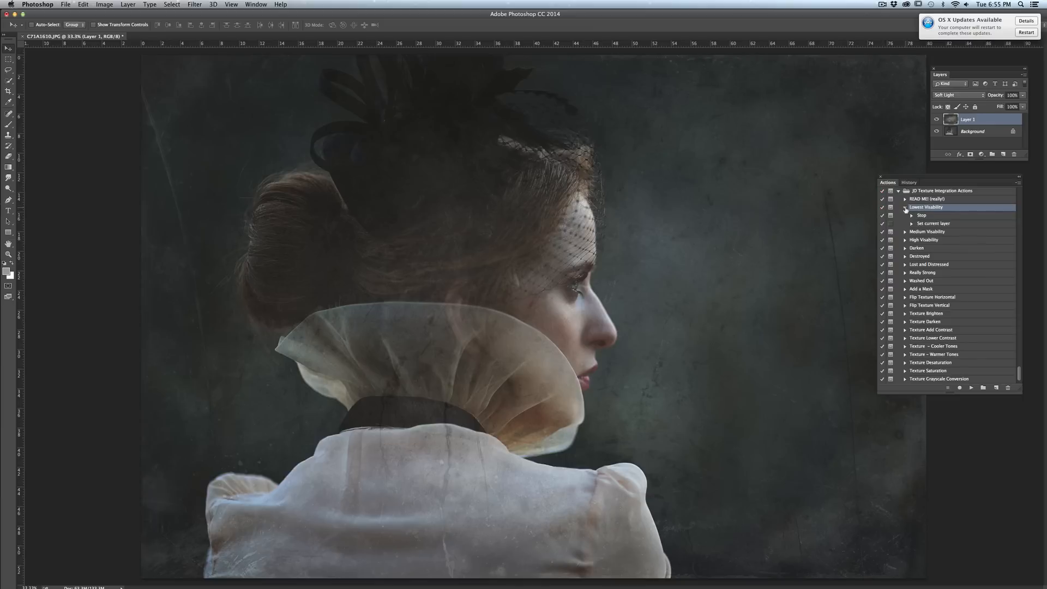
left_click(905, 207)
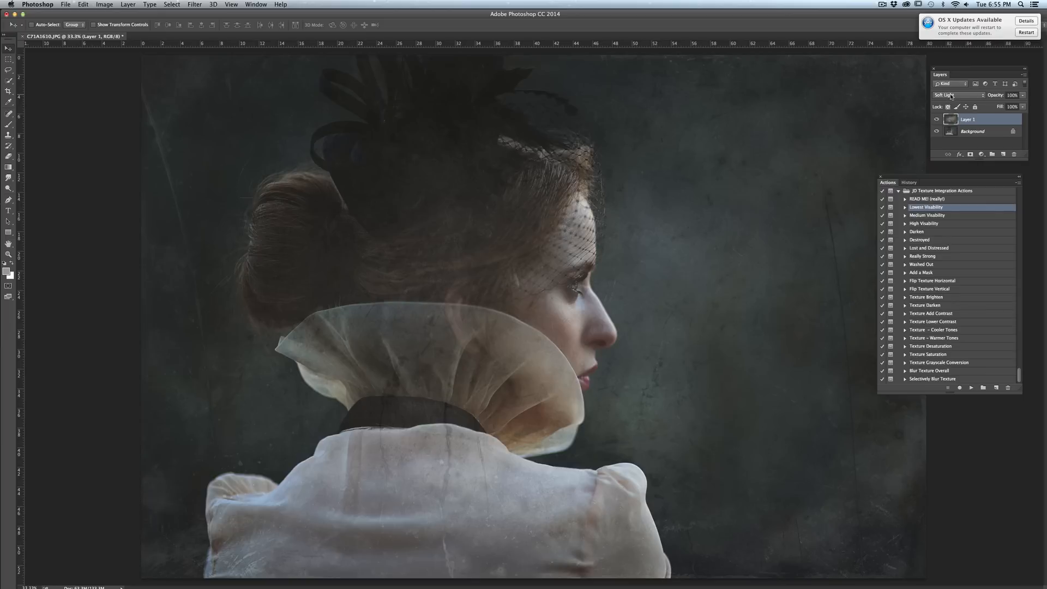
Step: Run the Medium Visability action on the texture layer
left_click(933, 215)
left_click(970, 387)
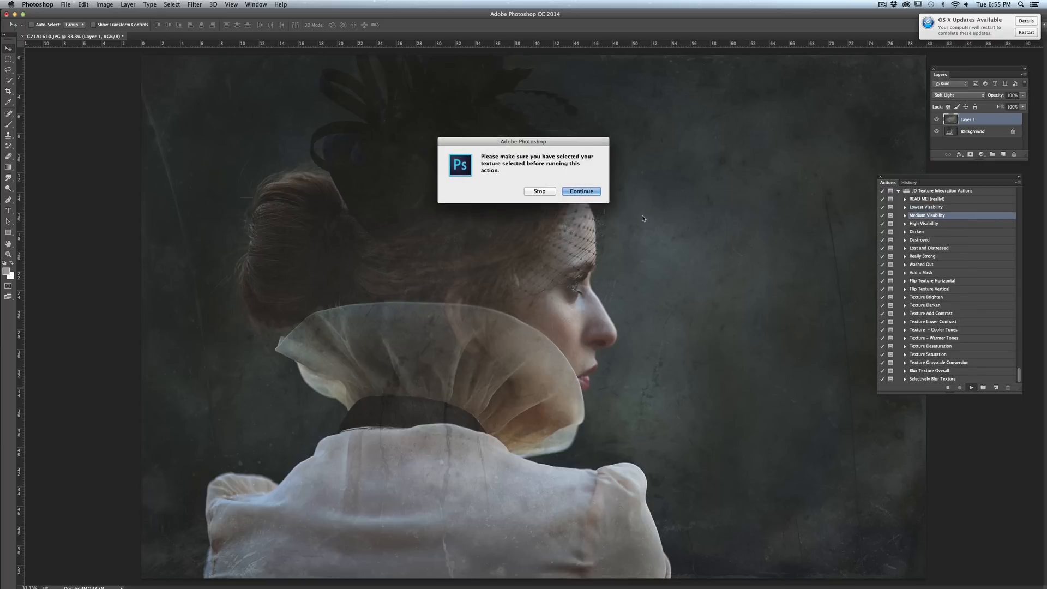
key("Return")
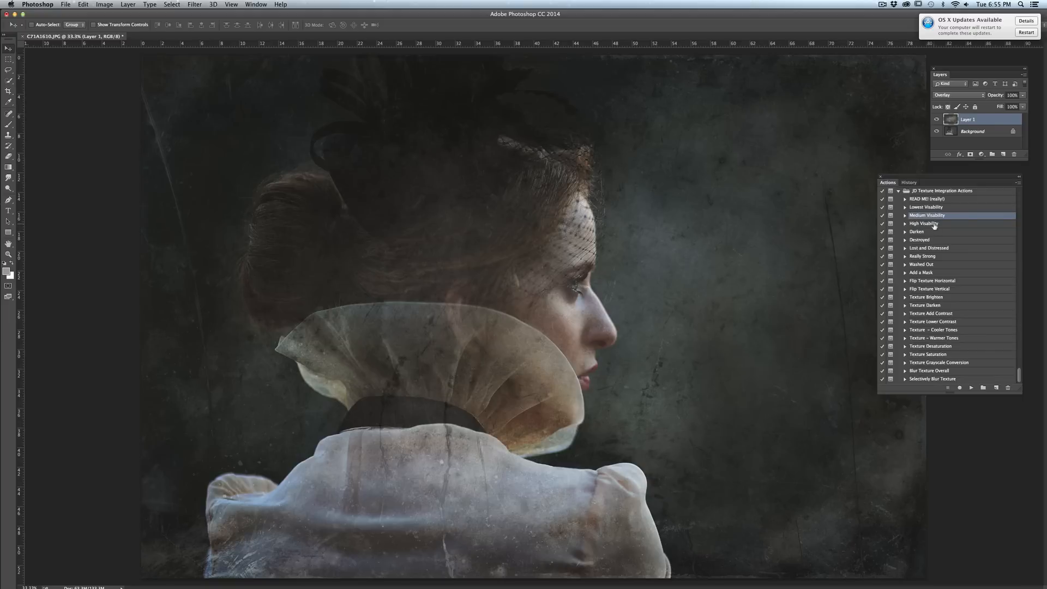
Step: Run the High Visability action on the texture layer
left_click(937, 224)
left_click(970, 387)
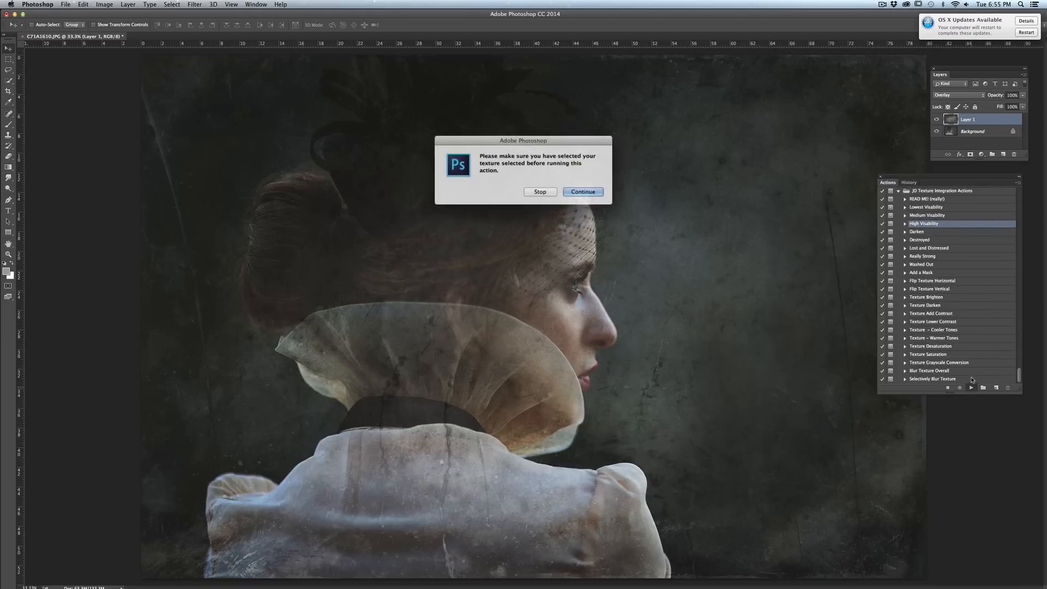
left_click(594, 192)
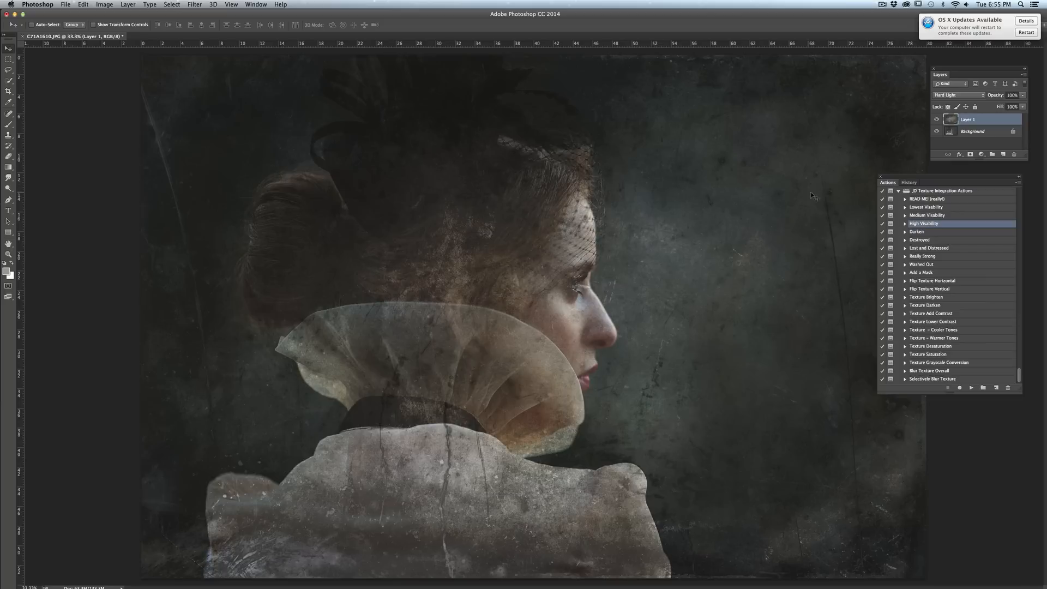
Step: Run the Darken action on the texture layer and lower the layer's opacity to about 33%
left_click(937, 232)
left_click(971, 387)
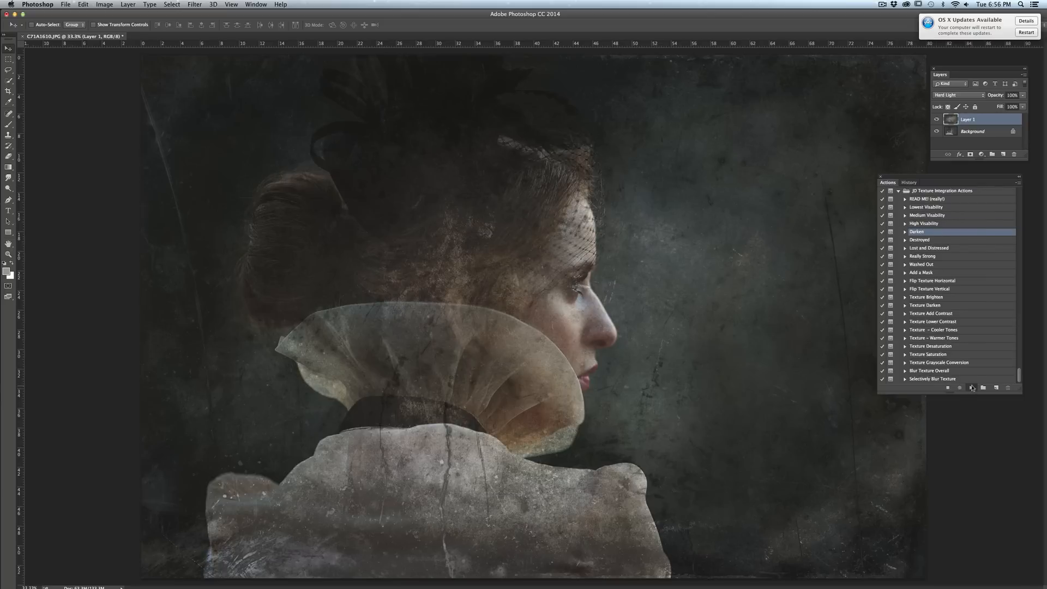
left_click(590, 191)
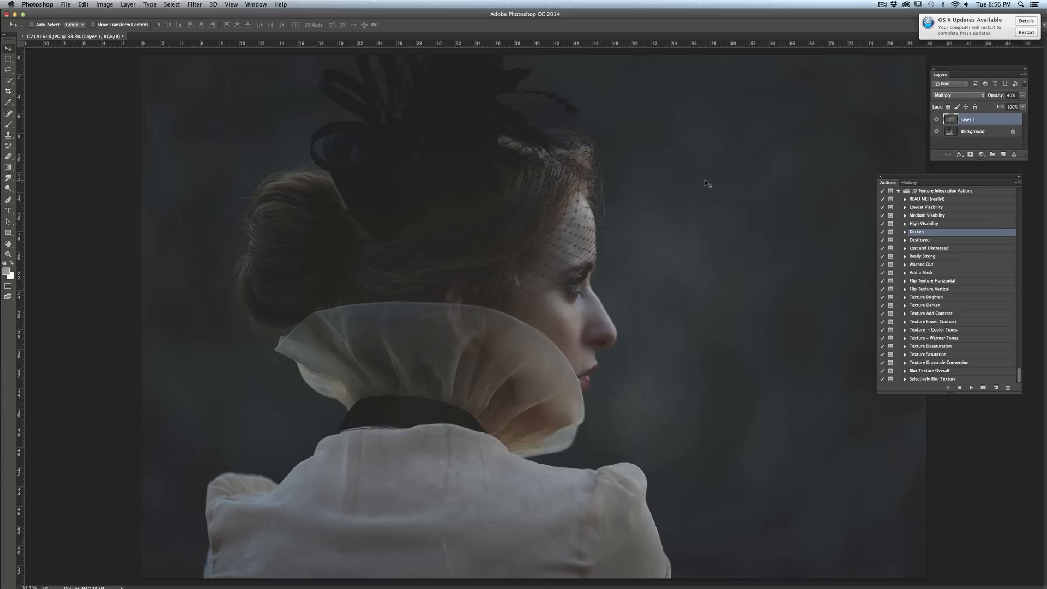
left_click(1022, 96)
left_click_drag(1012, 107, 998, 107)
Step: Run the Add a Mask action to give the texture layer a white layer mask
left_click(933, 272)
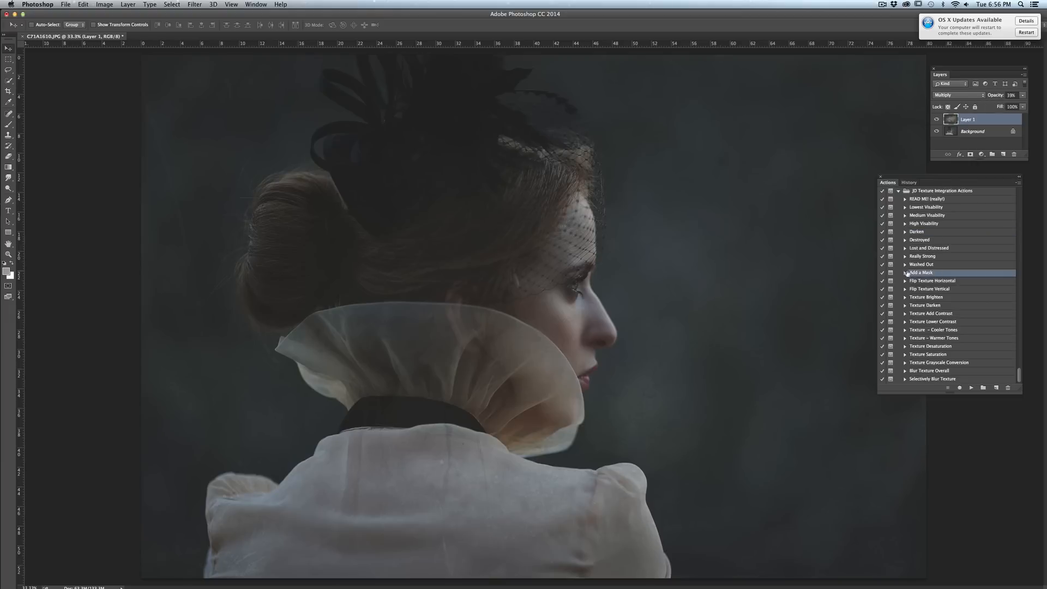
left_click(971, 387)
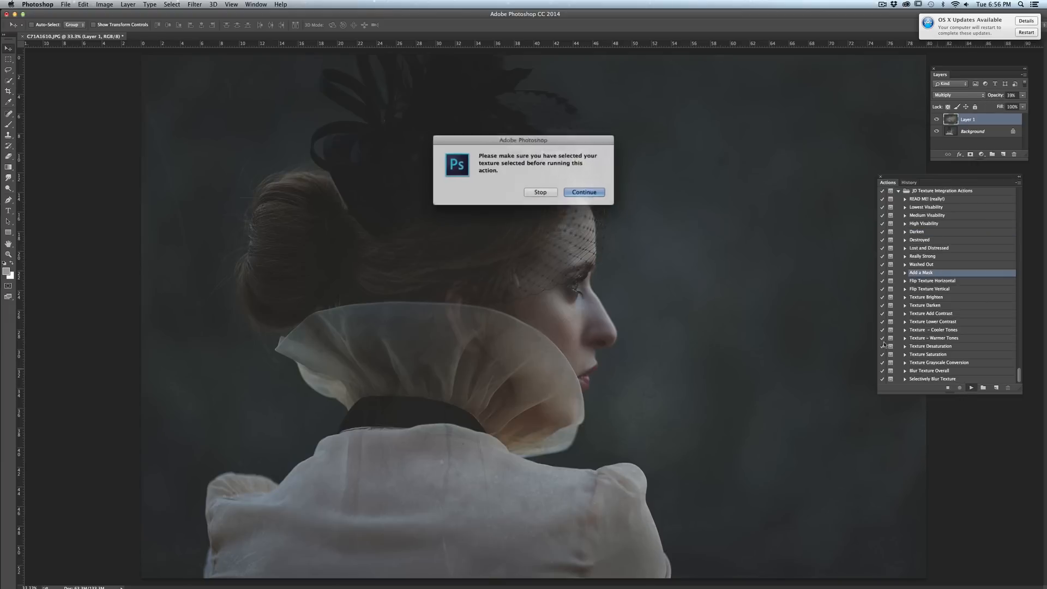
left_click(584, 189)
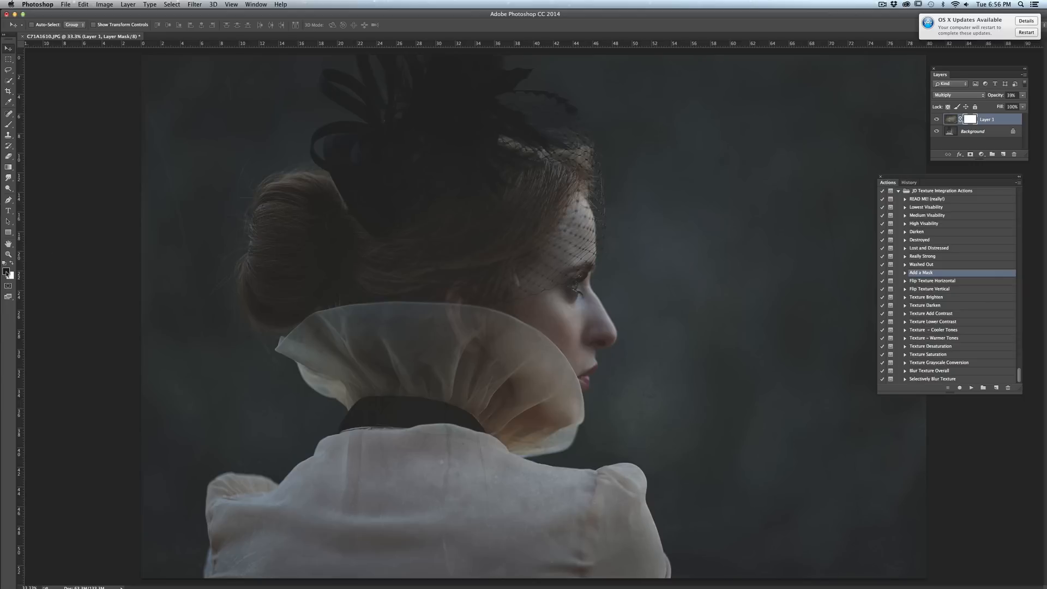
Step: Paint black on the texture layer's mask over the woman's face with the Brush tool at 21% opacity
left_click(10, 125)
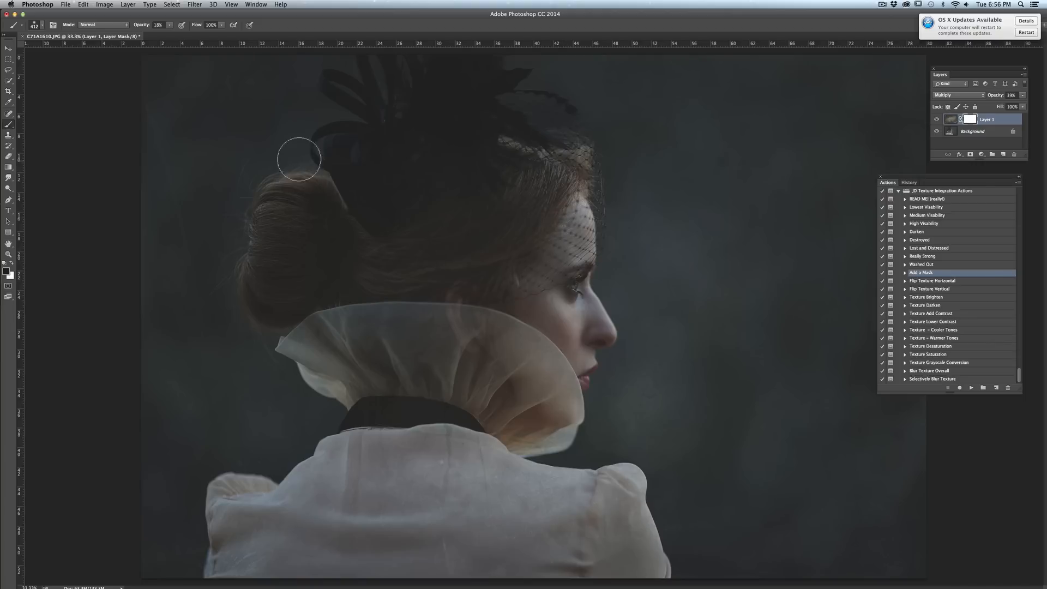
left_click(169, 25)
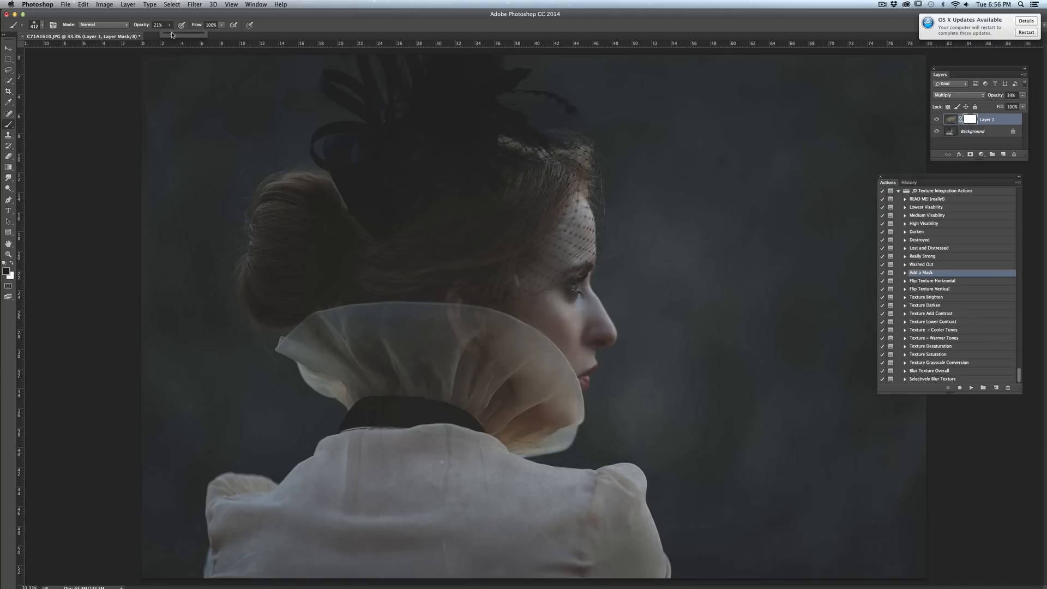
left_click(970, 119)
left_click(952, 119)
left_click(972, 121)
mouse_move(572, 214)
left_mouse_down()
mouse_move(555, 277)
mouse_move(567, 301)
mouse_move(580, 302)
mouse_move(588, 328)
left_mouse_up()
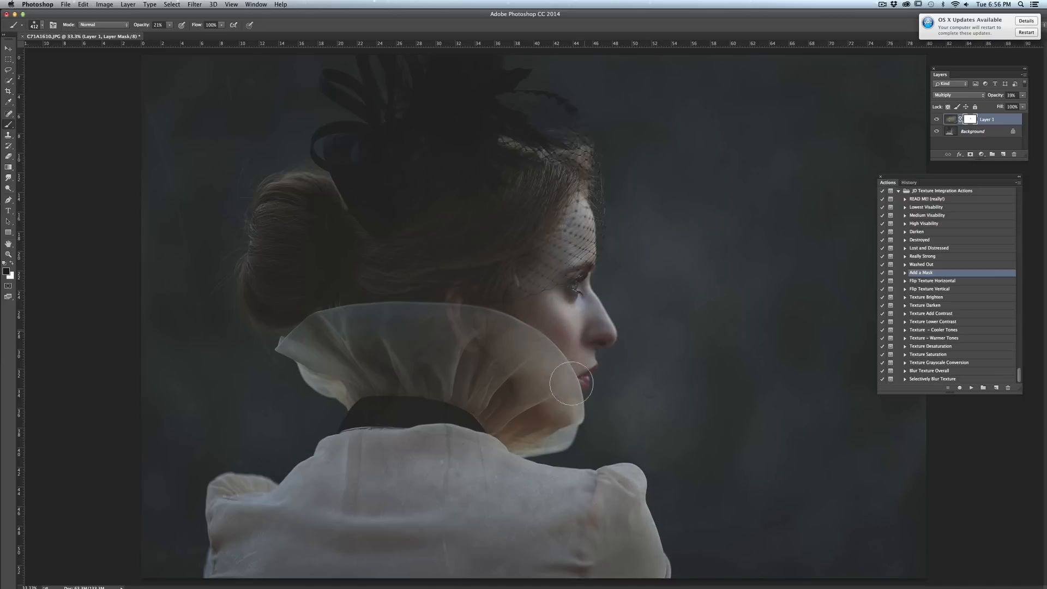
mouse_move(571, 383)
left_mouse_down()
mouse_move(554, 289)
mouse_move(567, 296)
mouse_move(572, 220)
mouse_move(557, 328)
mouse_move(525, 290)
mouse_move(555, 331)
mouse_move(586, 329)
mouse_move(568, 338)
mouse_move(562, 367)
mouse_move(538, 370)
mouse_move(513, 355)
mouse_move(540, 385)
mouse_move(561, 272)
mouse_move(564, 330)
mouse_move(575, 309)
mouse_move(549, 273)
mouse_move(559, 285)
mouse_move(567, 251)
mouse_move(558, 315)
left_mouse_up()
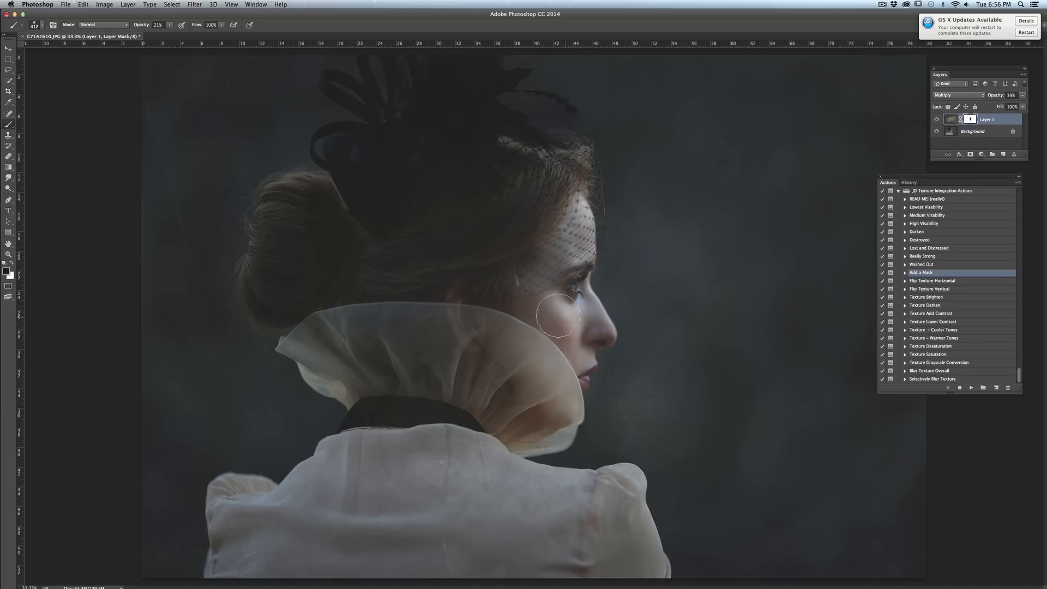
Step: Compare the portrait with the texture layer hidden and shown, and raise the layer's opacity to 46%
left_click(936, 119)
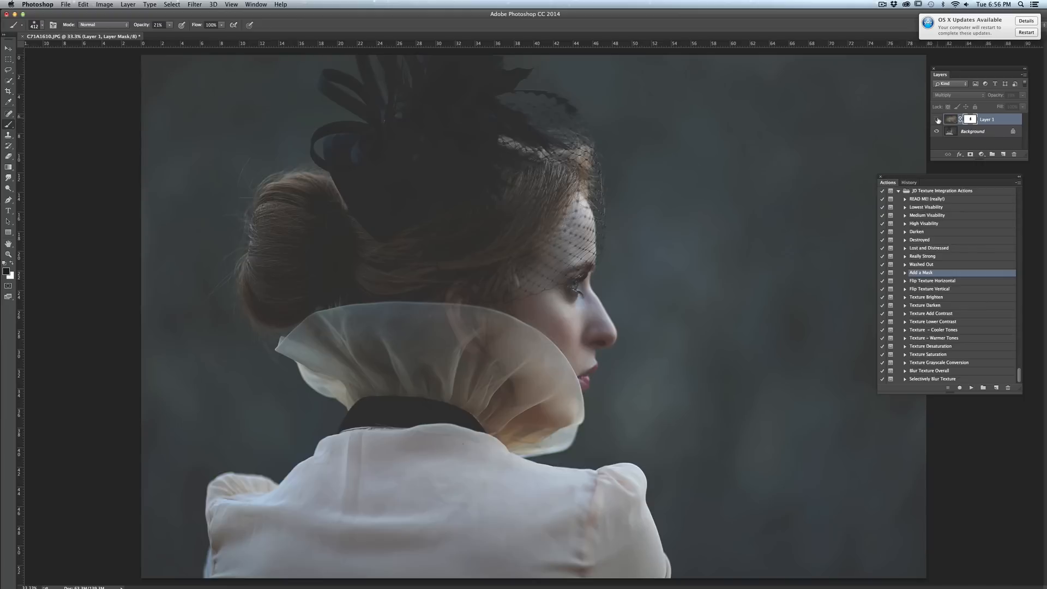
left_click(937, 119)
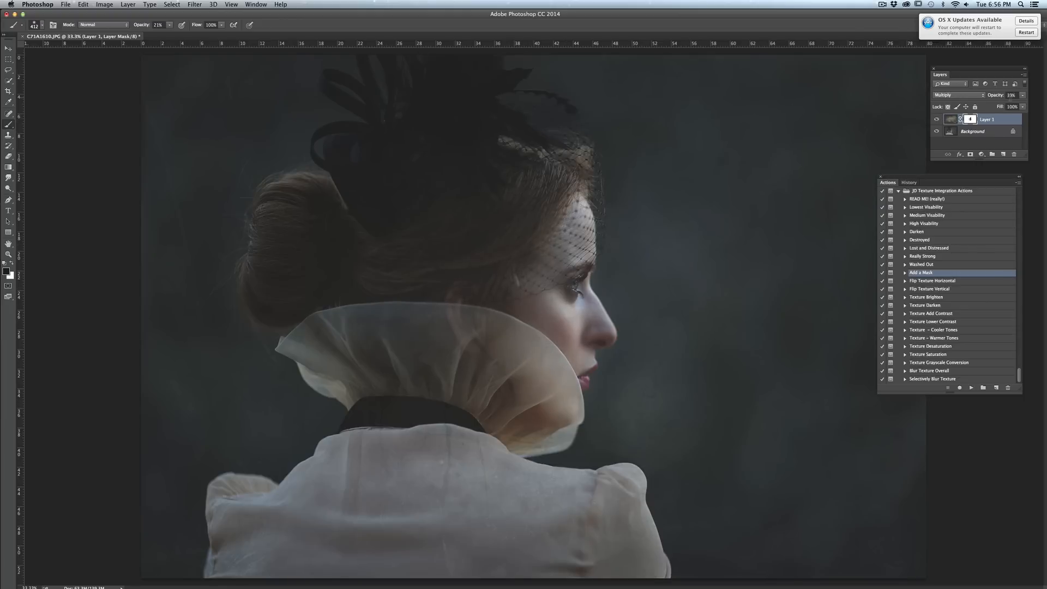
left_click(1022, 97)
left_click_drag(1004, 103, 999, 104)
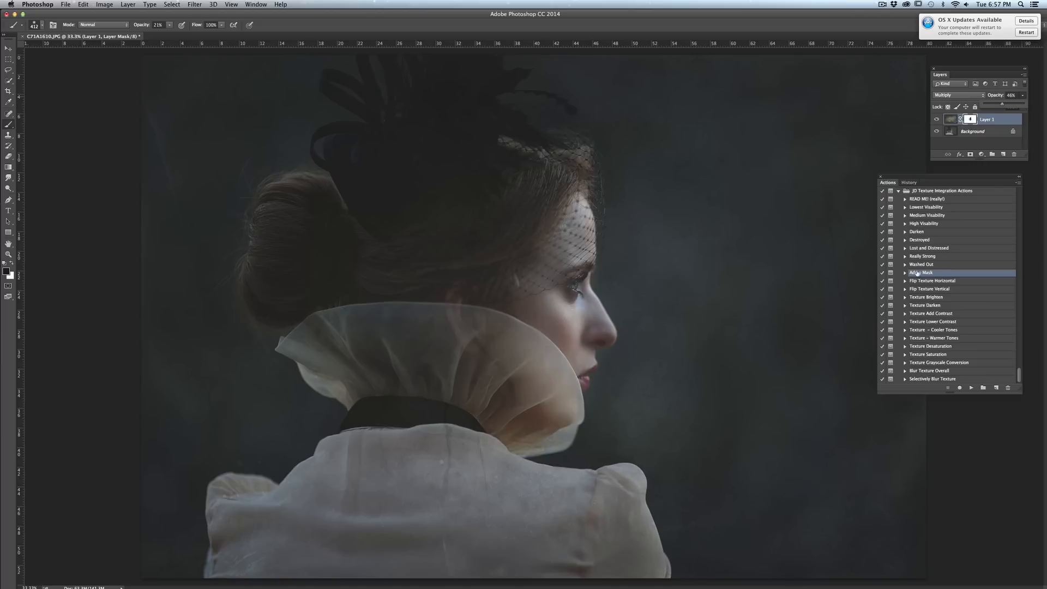
left_click(925, 234)
left_click(924, 232)
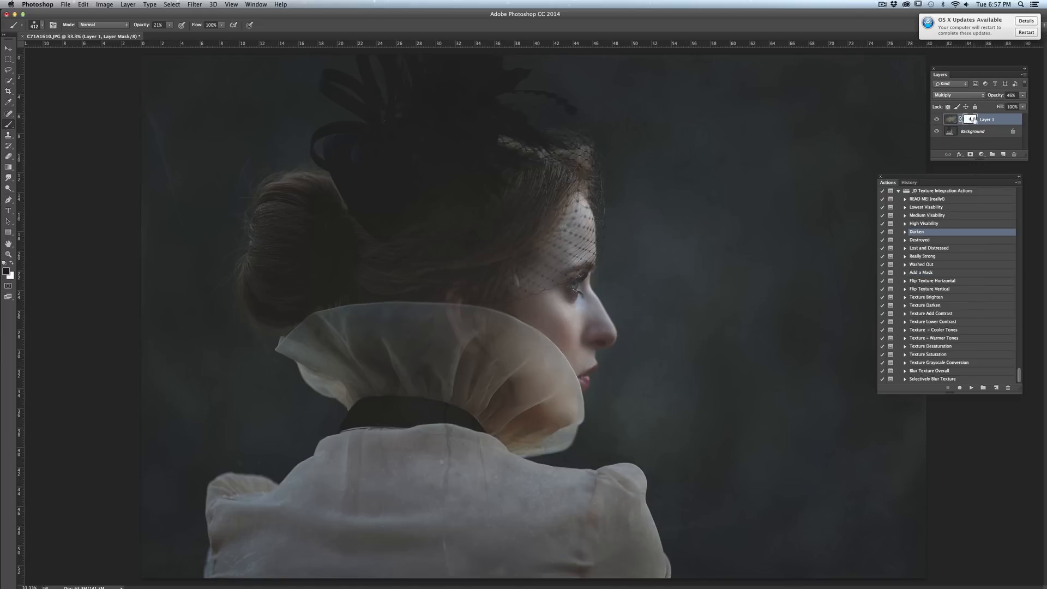
Step: Delete the texture layer's mask without applying it, and reset the layer to 100% opacity with Normal blending
left_click_drag(970, 120, 1015, 154)
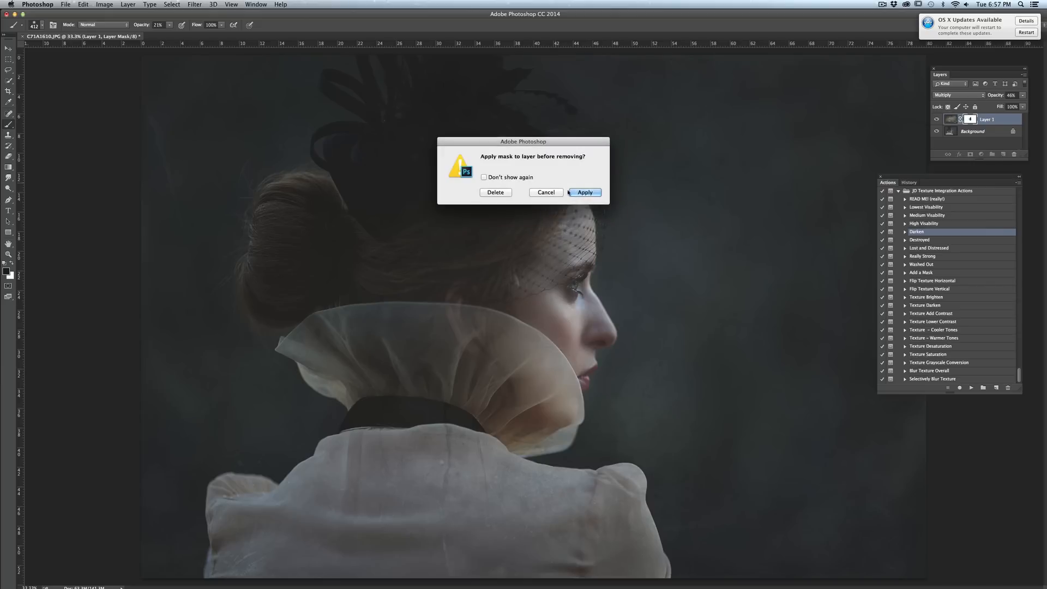
left_click(500, 192)
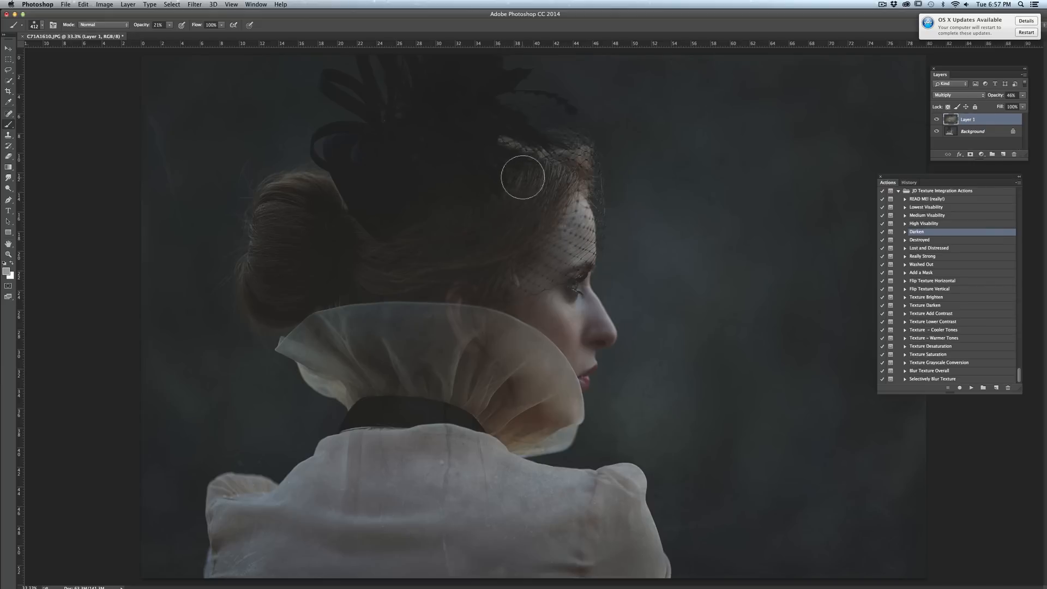
left_click(1022, 96)
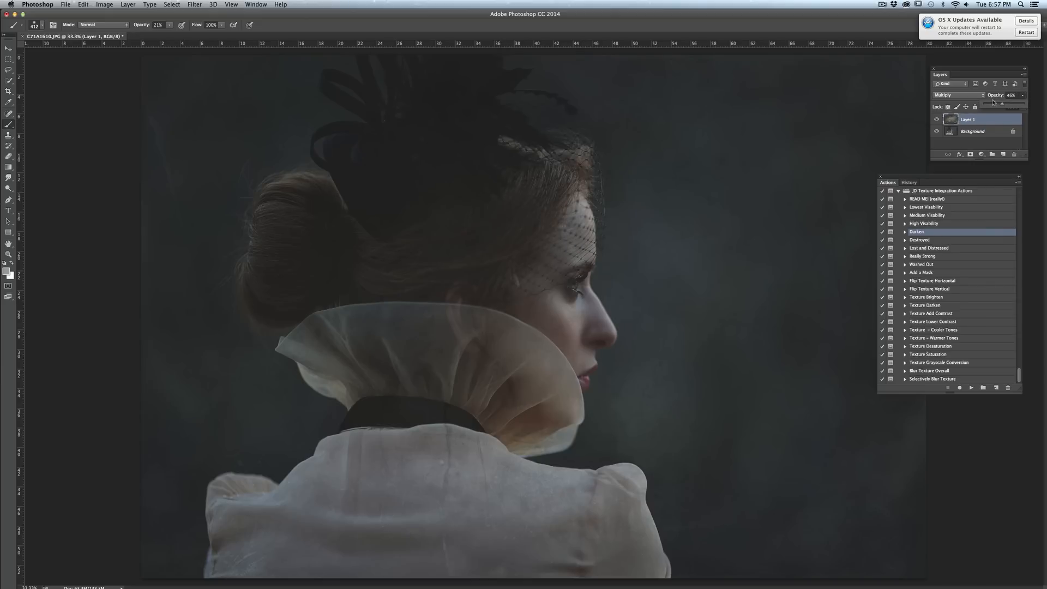
left_click_drag(1007, 106, 1034, 106)
left_click(955, 96)
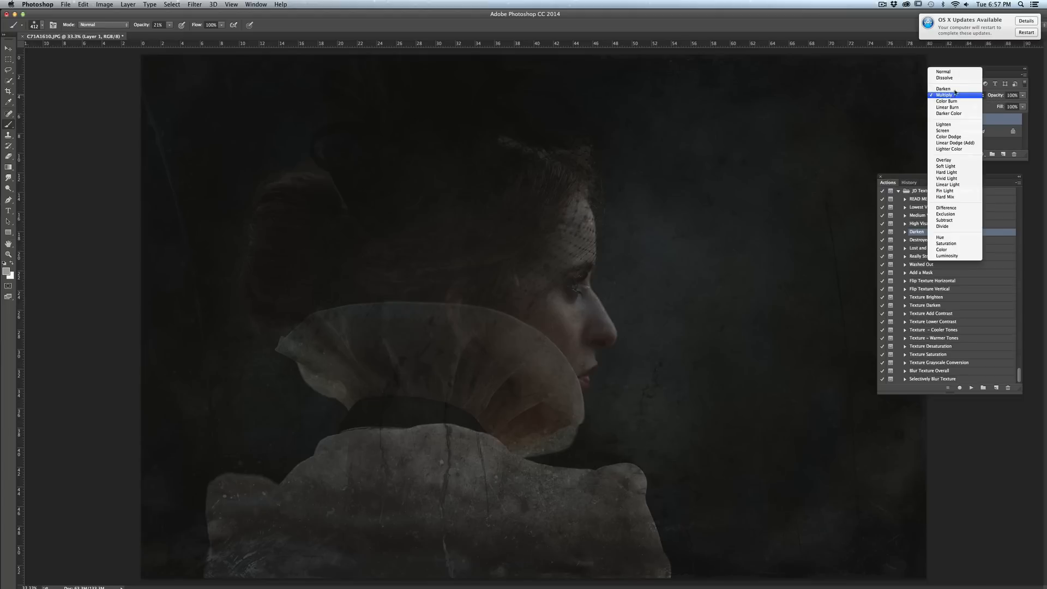
left_click(951, 74)
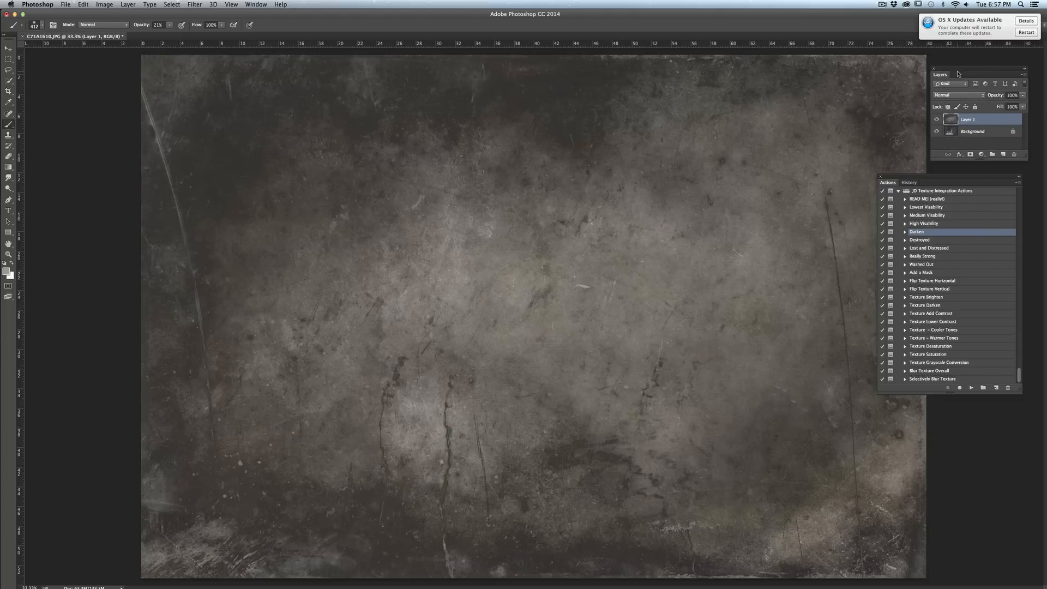
Step: Run the Destroyed action on the texture layer and lower the layer's opacity to 43%
left_click(926, 240)
left_click(971, 388)
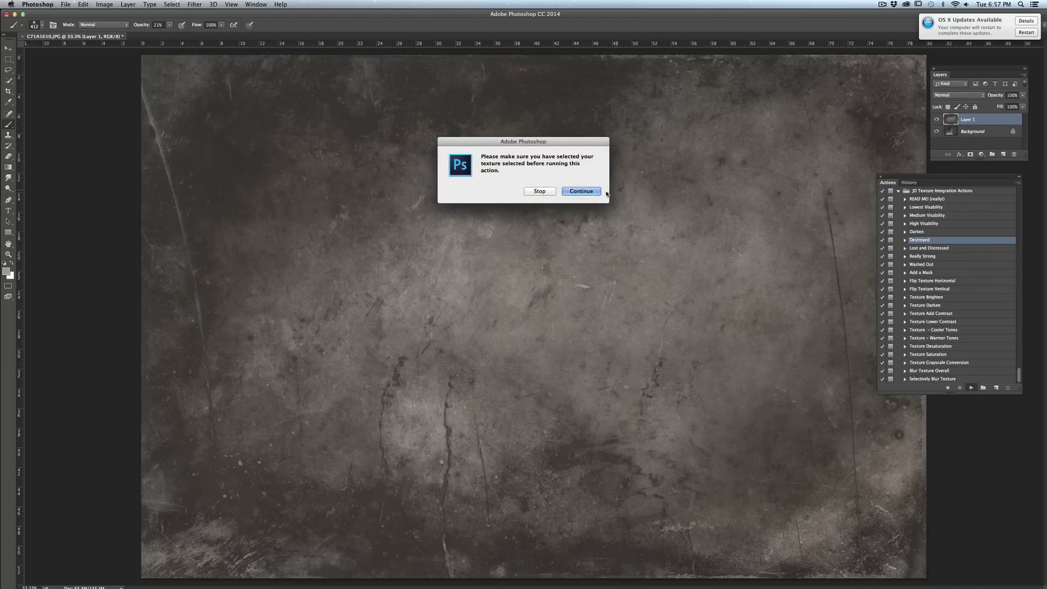
left_click(599, 191)
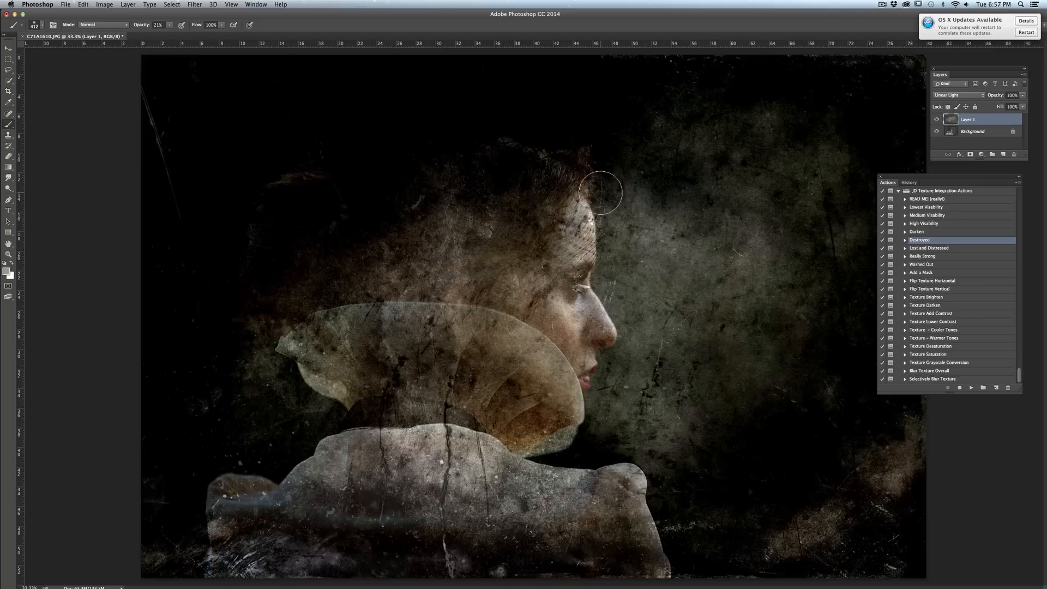
left_click(1022, 96)
left_click_drag(1024, 106, 1002, 105)
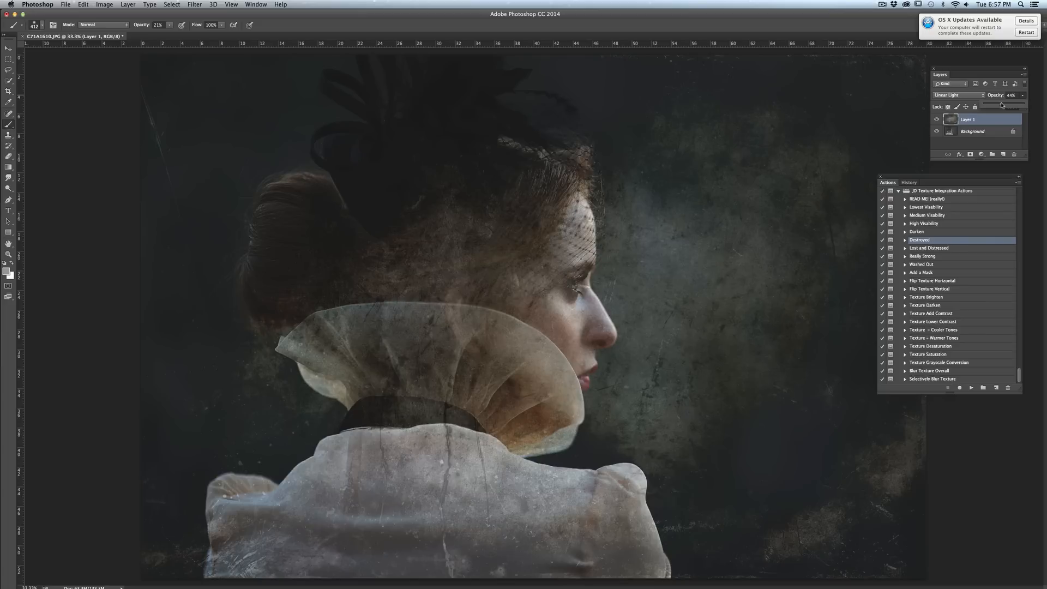
Step: Run the Lost and Distressed action on the texture layer and reduce the layer's opacity to 34%
left_click(949, 248)
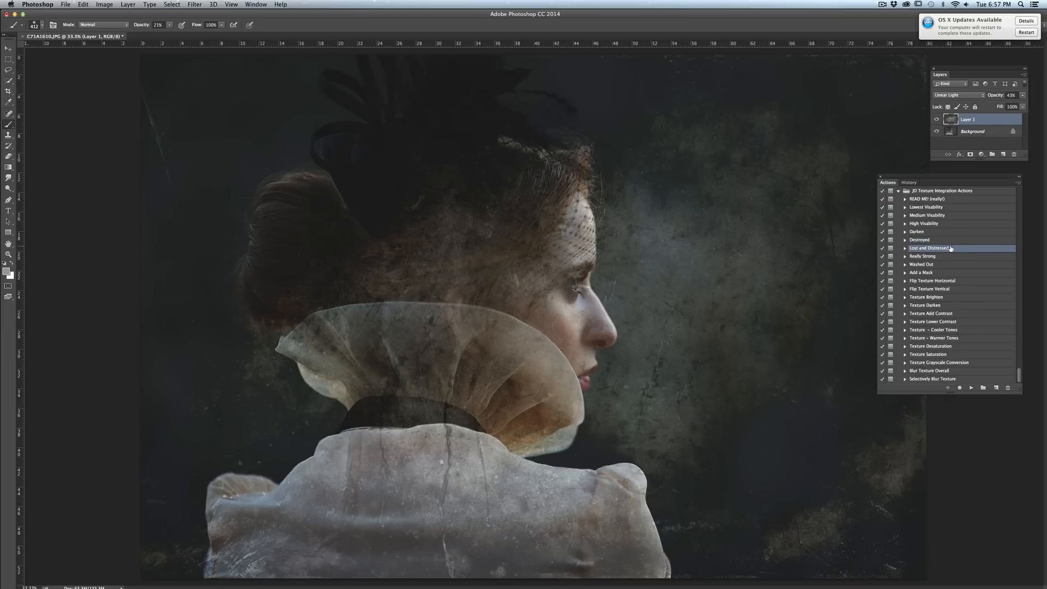
left_click(972, 387)
left_click(581, 190)
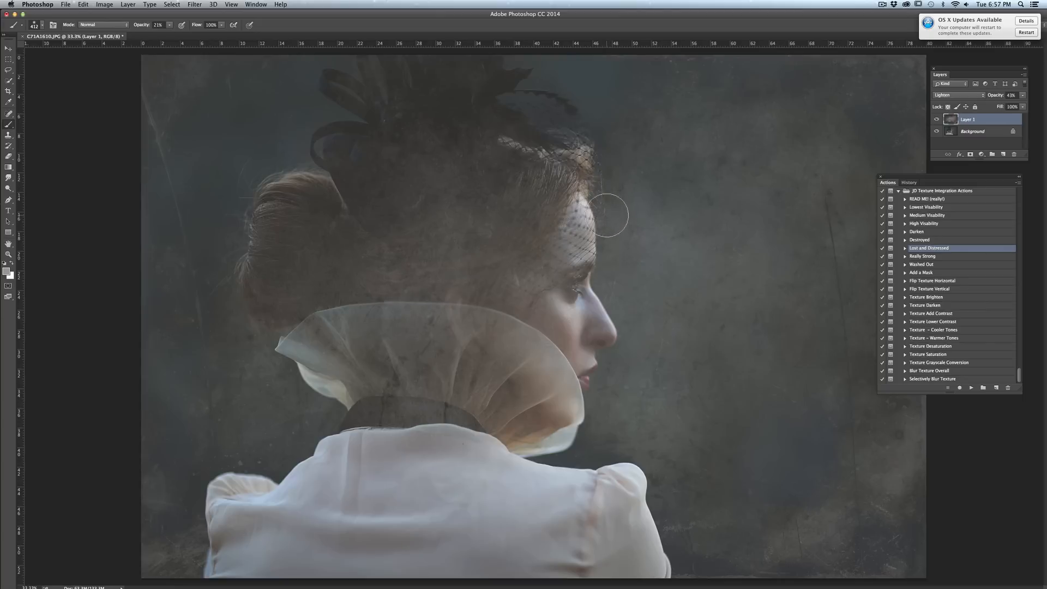
left_click(1021, 97)
mouse_move(1002, 106)
left_mouse_down()
mouse_move(1013, 107)
mouse_move(997, 107)
left_mouse_up()
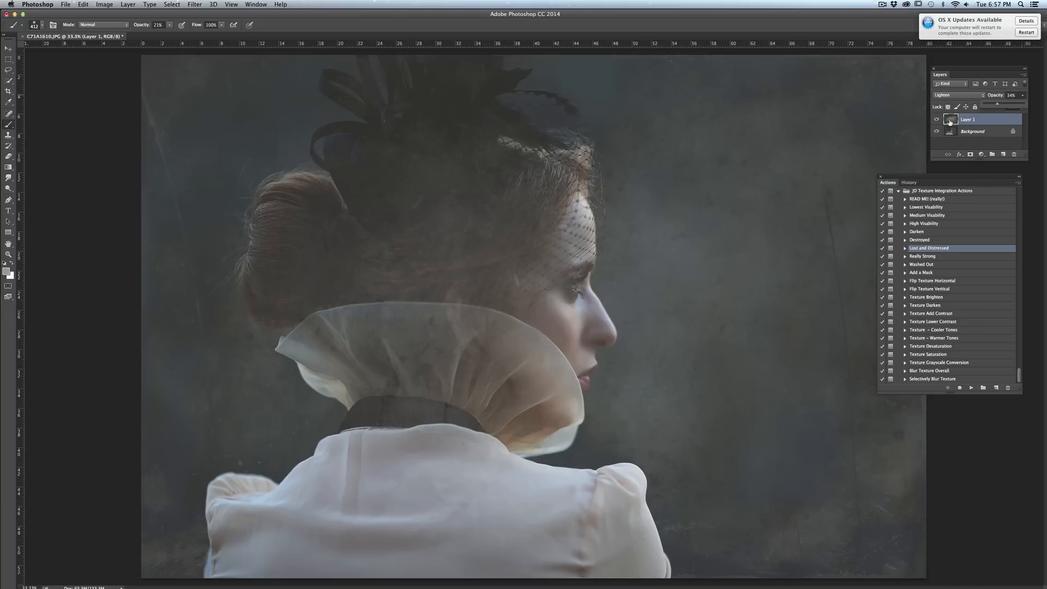
Step: Run the Really Strong action on the texture layer
left_click(940, 257)
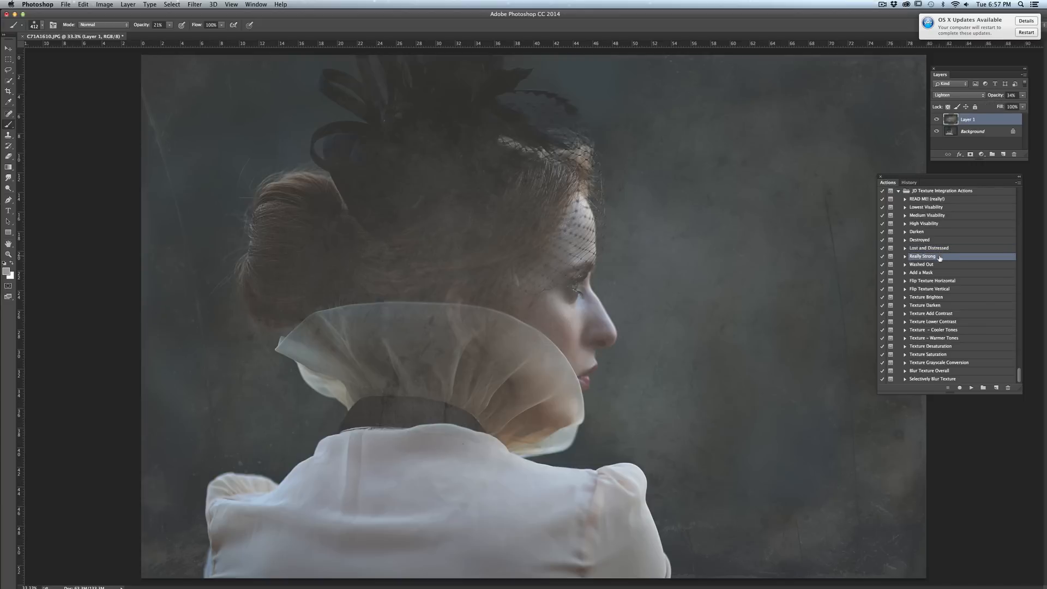
left_click(969, 387)
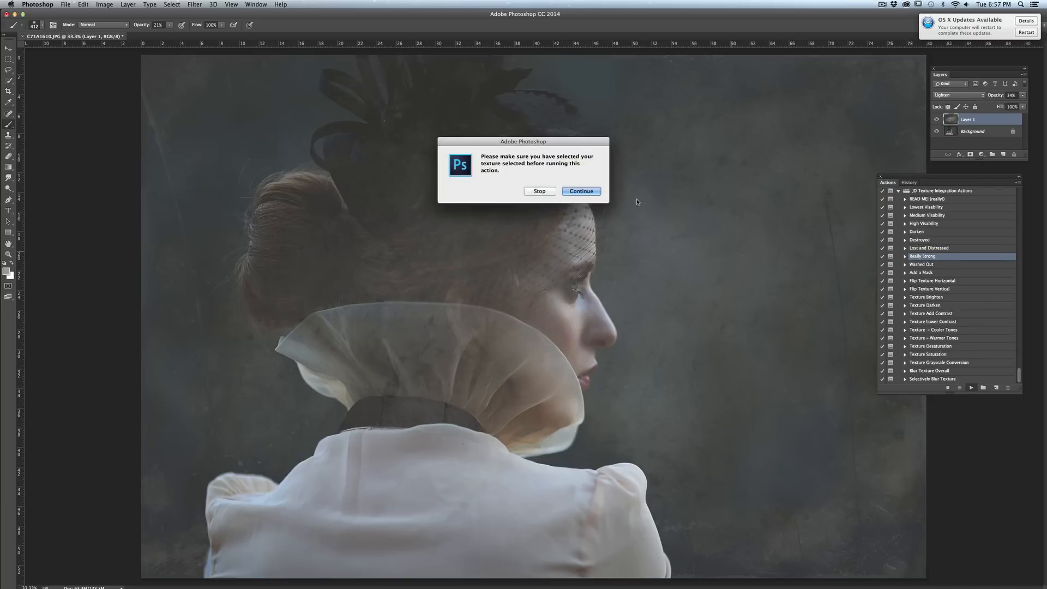
left_click(586, 194)
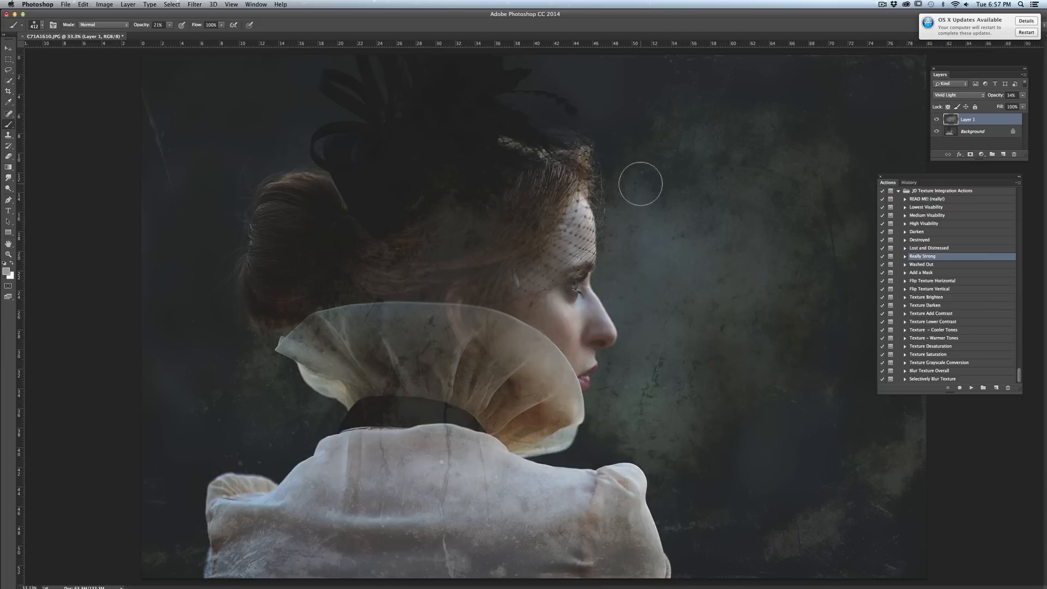
Step: Run the Washed Out action on the texture layer and reduce the layer's opacity to 12%
left_click(936, 265)
left_click(971, 387)
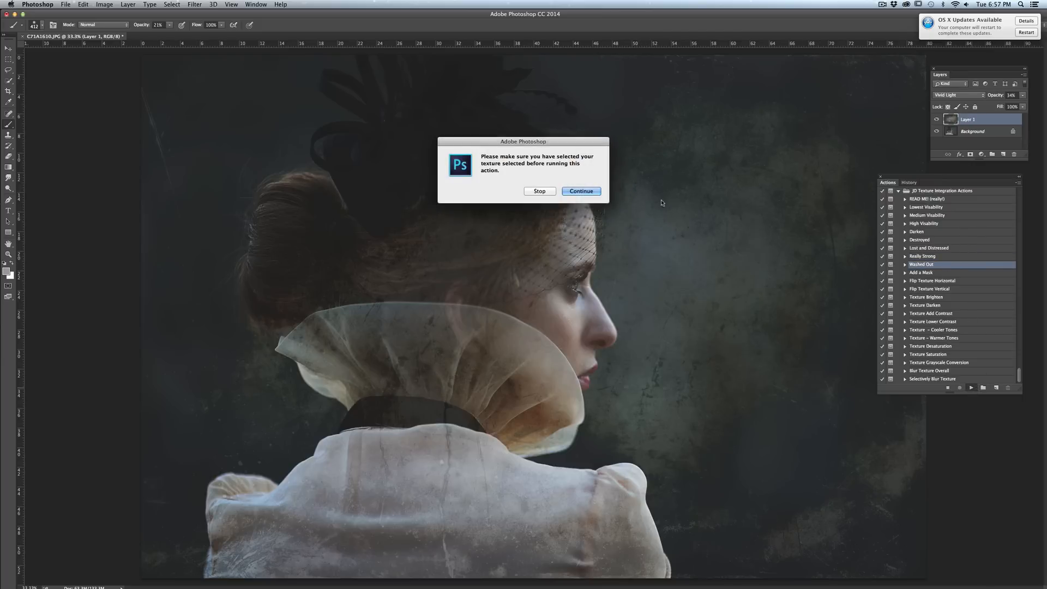
key("Return")
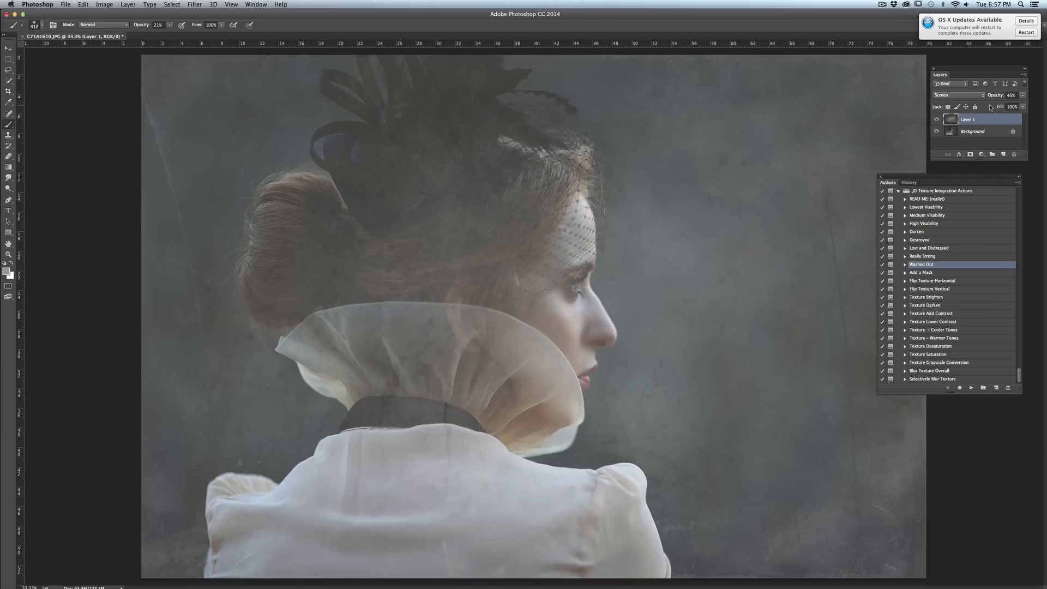
left_click(1022, 96)
left_click_drag(996, 105, 988, 104)
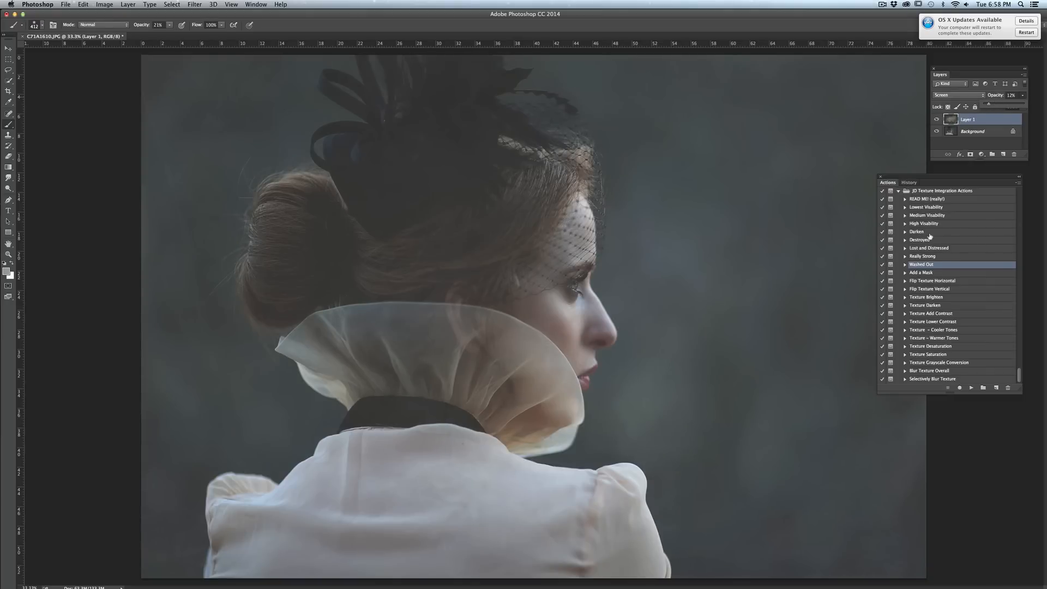
Step: Run the Lowest Visability action on the texture layer and raise the layer's opacity to 100%
left_click(973, 207)
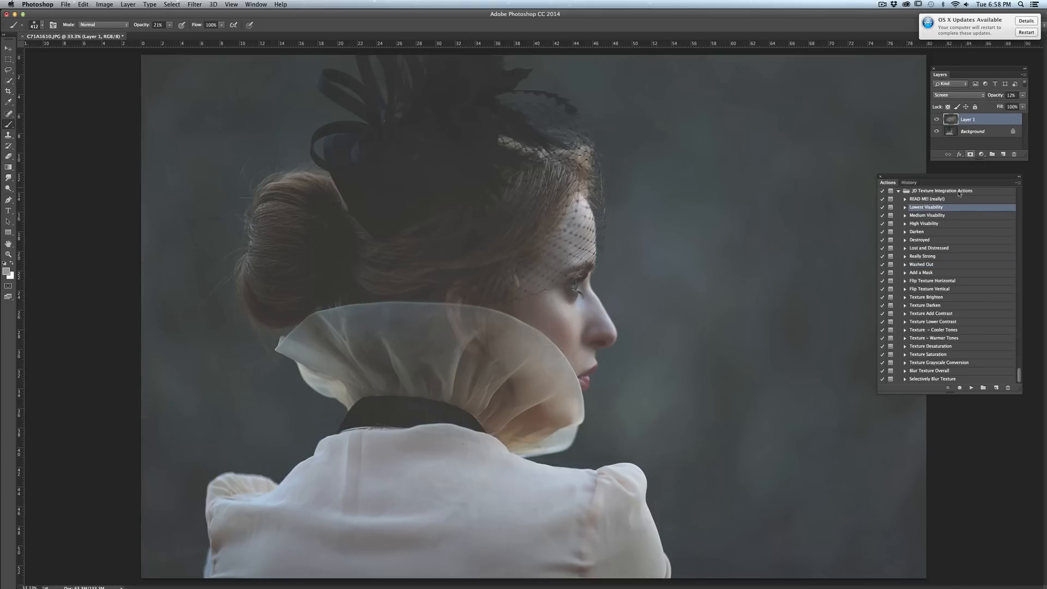
left_click(971, 387)
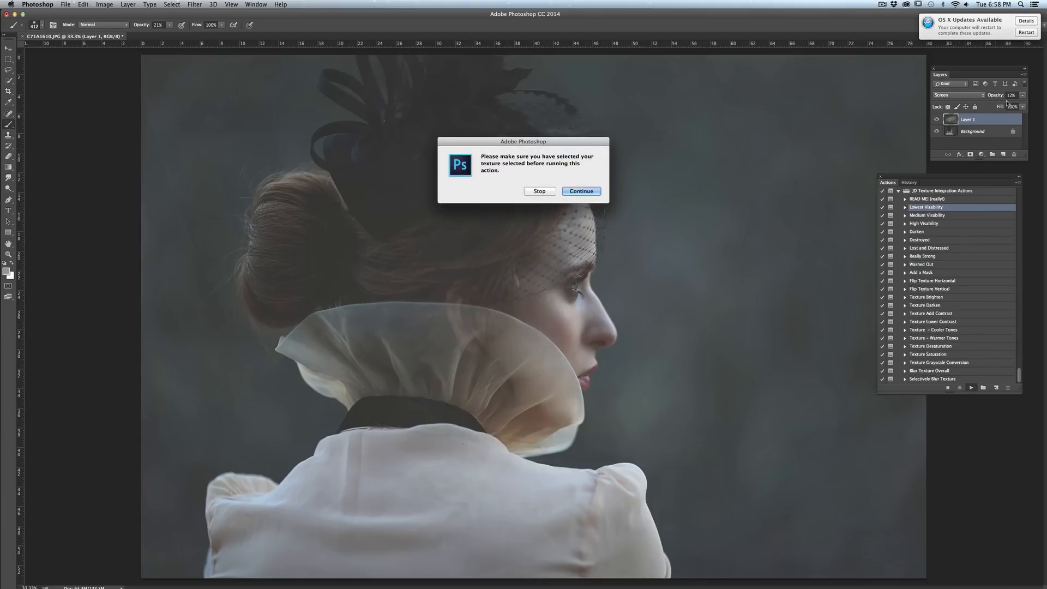
left_click(581, 191)
left_click(1022, 95)
left_click_drag(992, 105, 1023, 104)
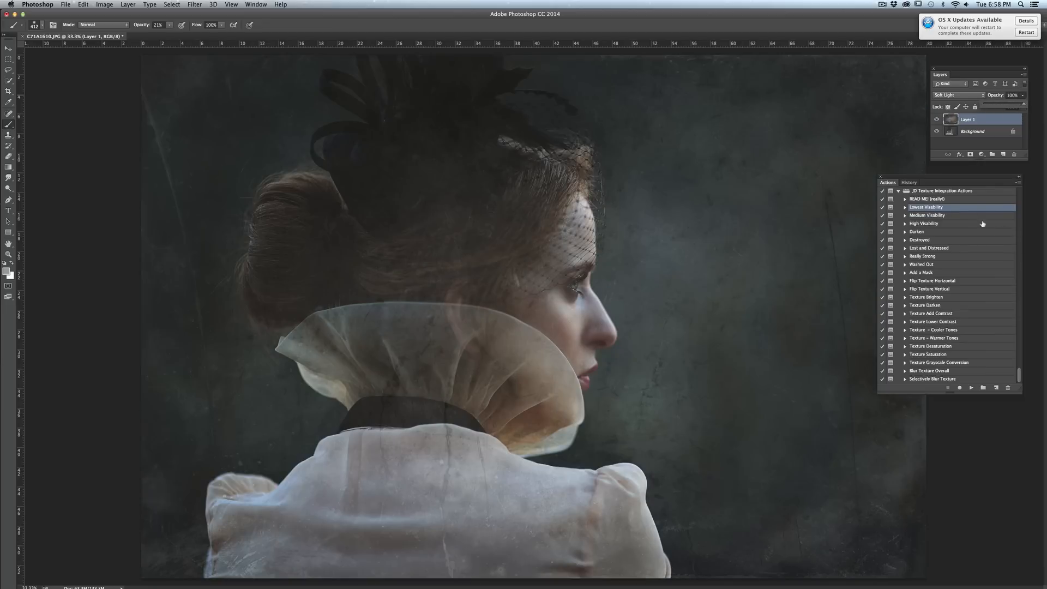
Step: Flip the texture horizontally and vertically with the Flip Texture Horizontal and Flip Texture Vertical actions
left_click(945, 281)
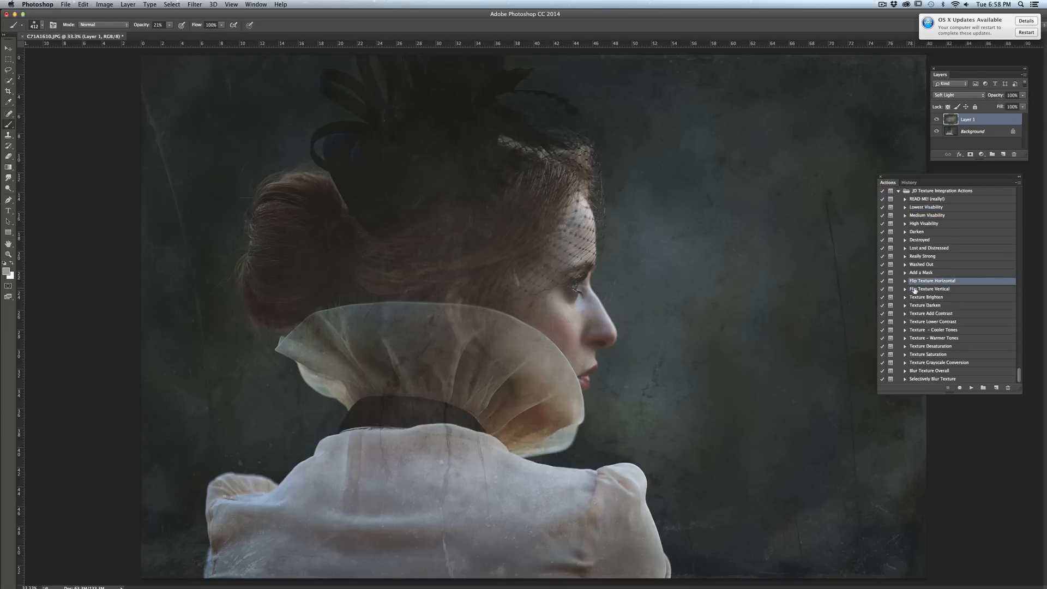
left_click(971, 387)
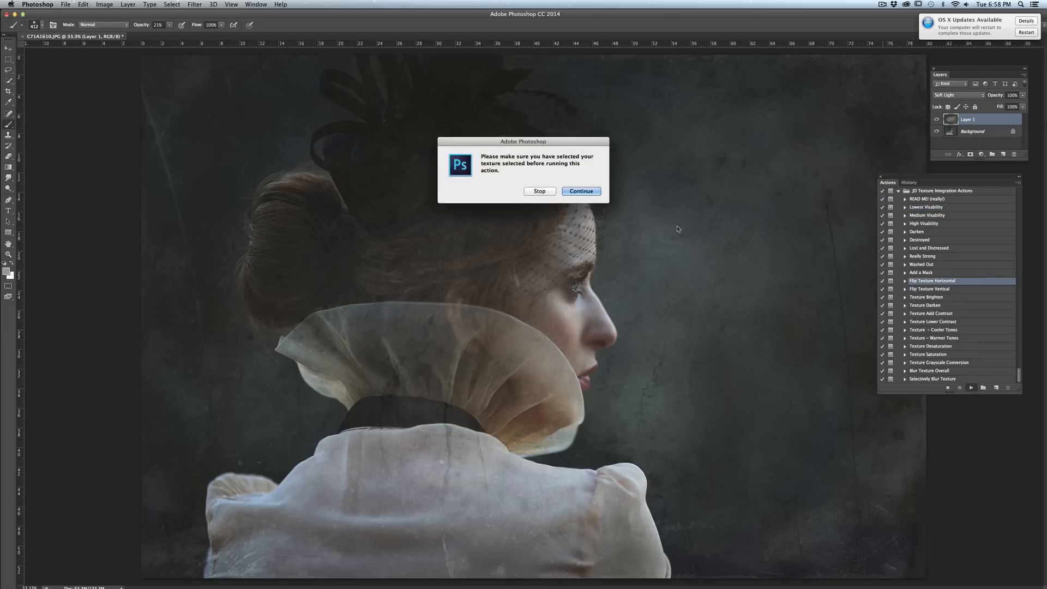
left_click(579, 193)
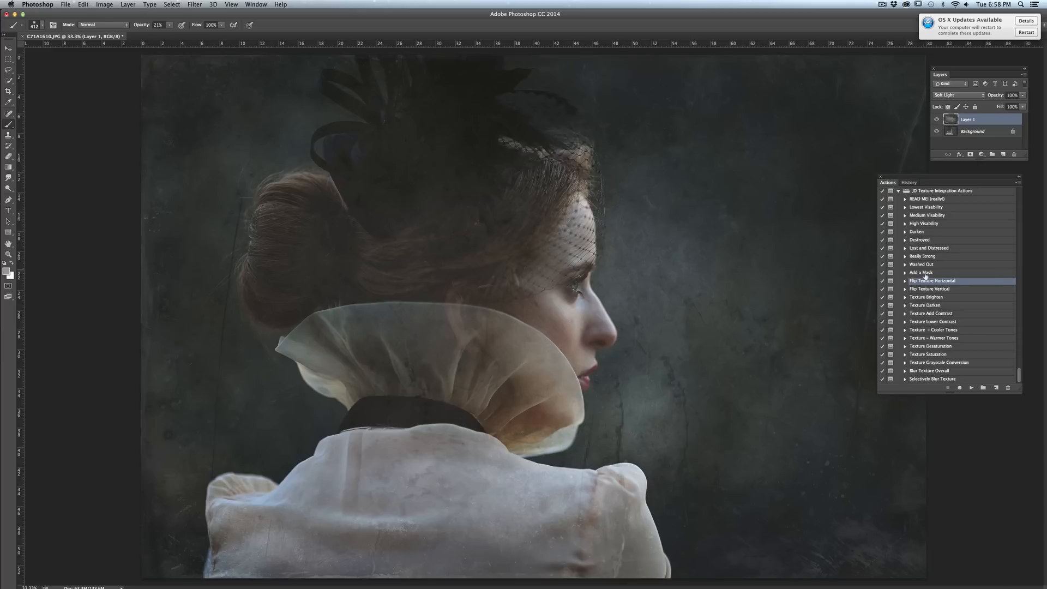
left_click(930, 289)
left_click(971, 387)
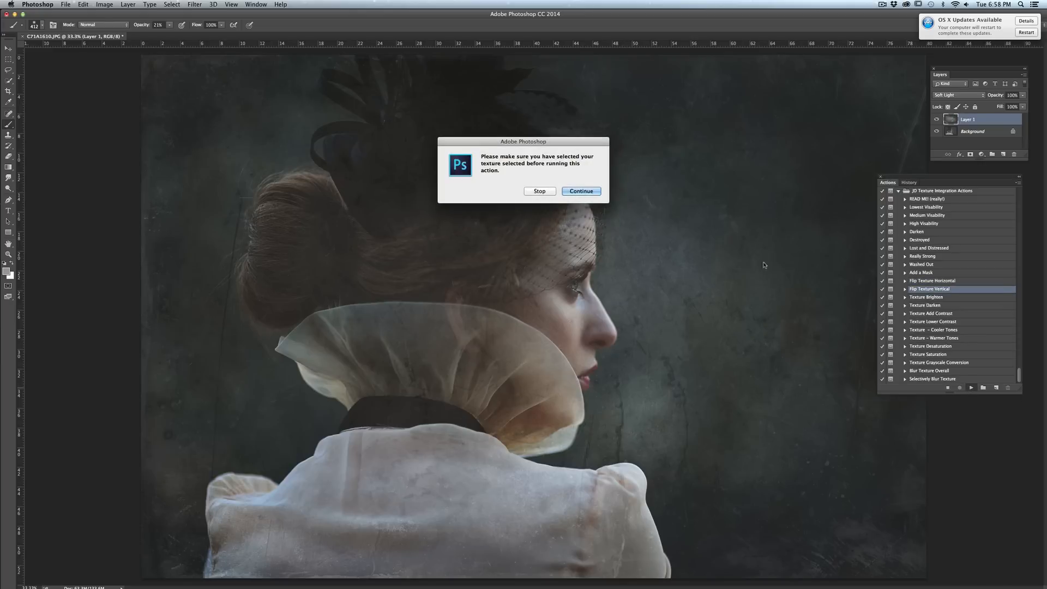
left_click(581, 191)
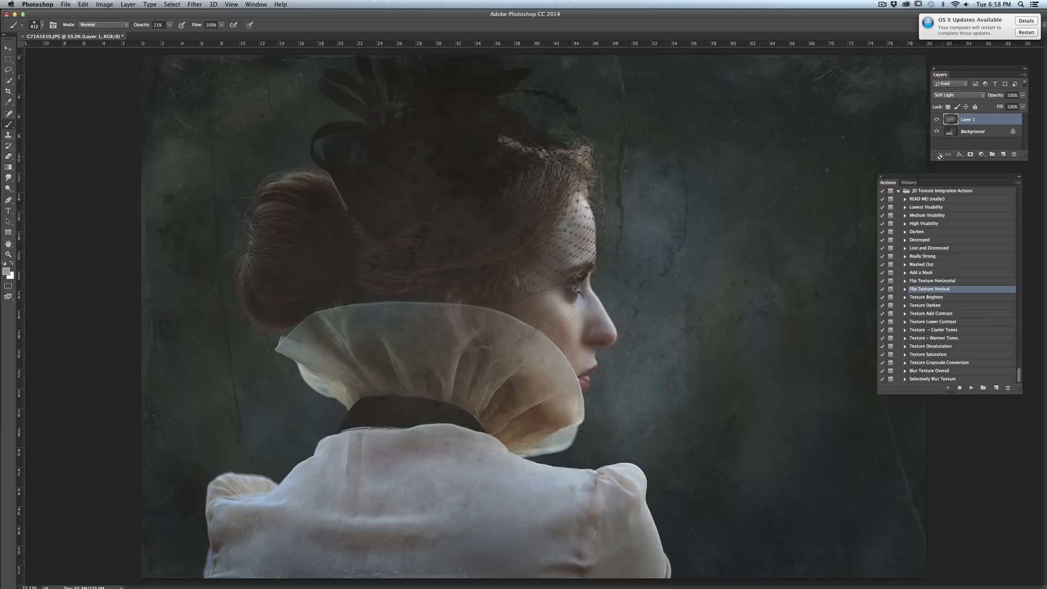
Step: Flip the texture horizontally once more with the Flip Texture Horizontal action
left_click(944, 281)
left_click(971, 387)
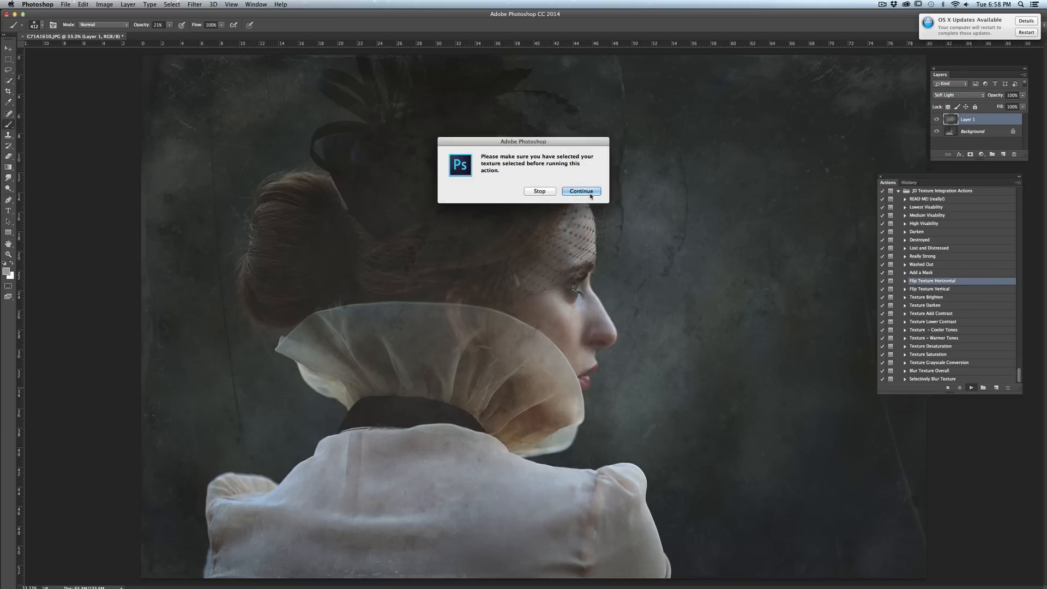
left_click(580, 192)
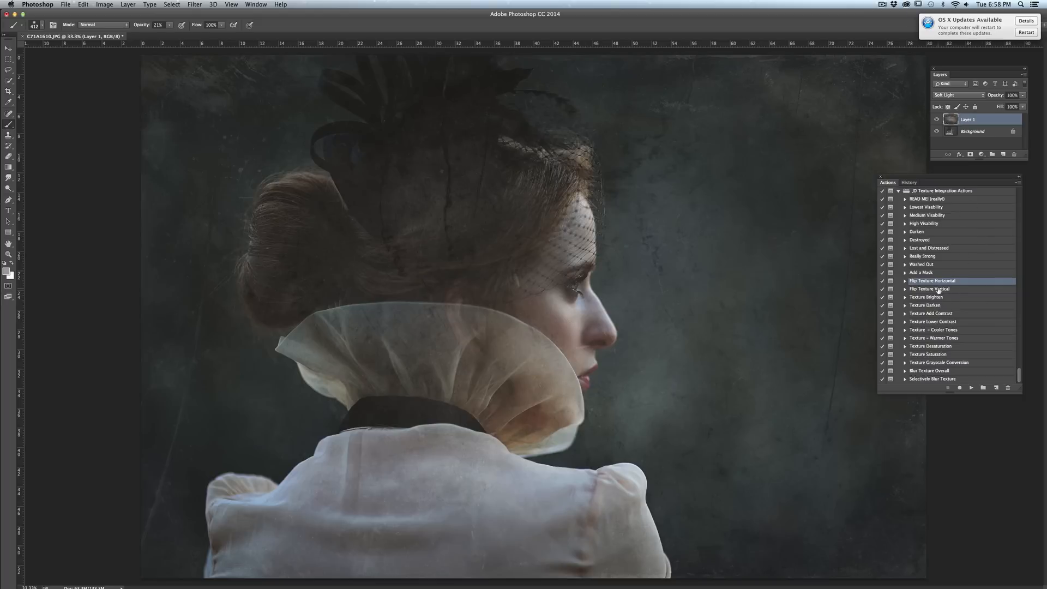
Step: Run the Texture Brighten action on the texture layer
left_click(935, 297)
left_click(971, 387)
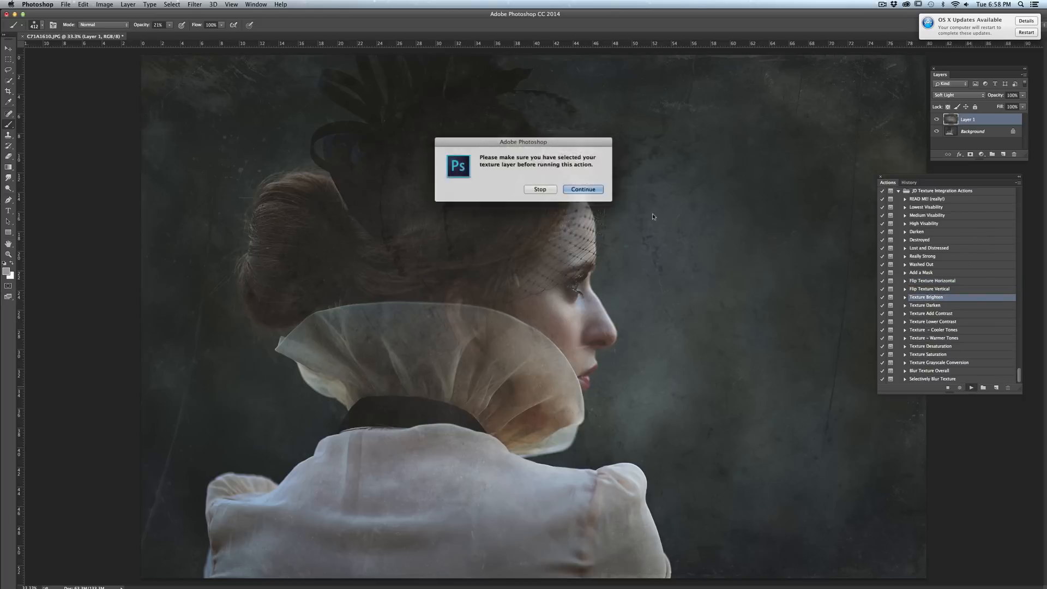
left_click(582, 189)
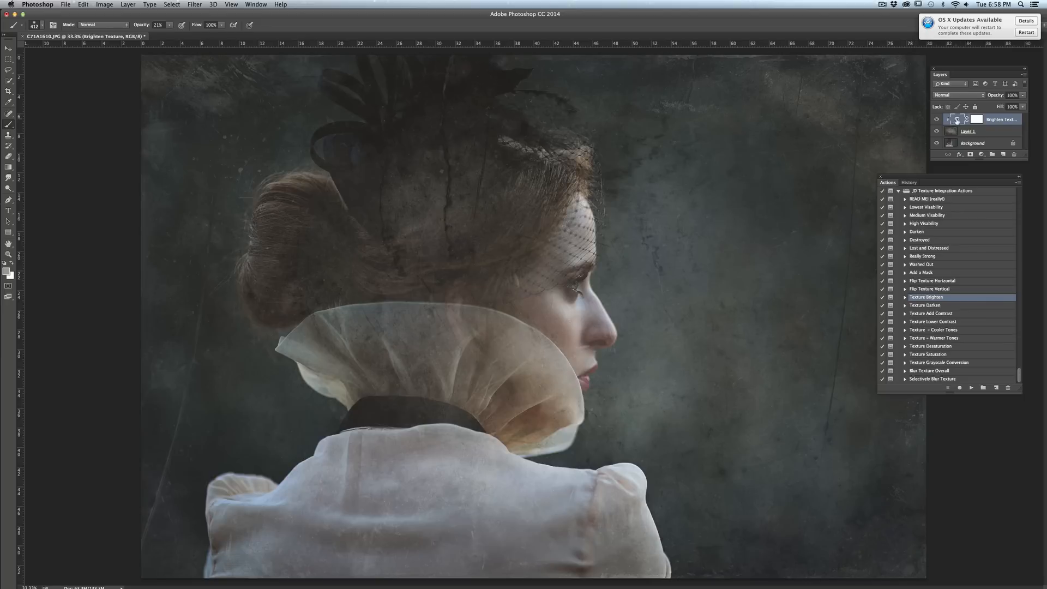
Step: Try the brightening adjustment layer at 32% opacity and delete the layer
left_click(1022, 96)
left_click_drag(1023, 105, 1006, 105)
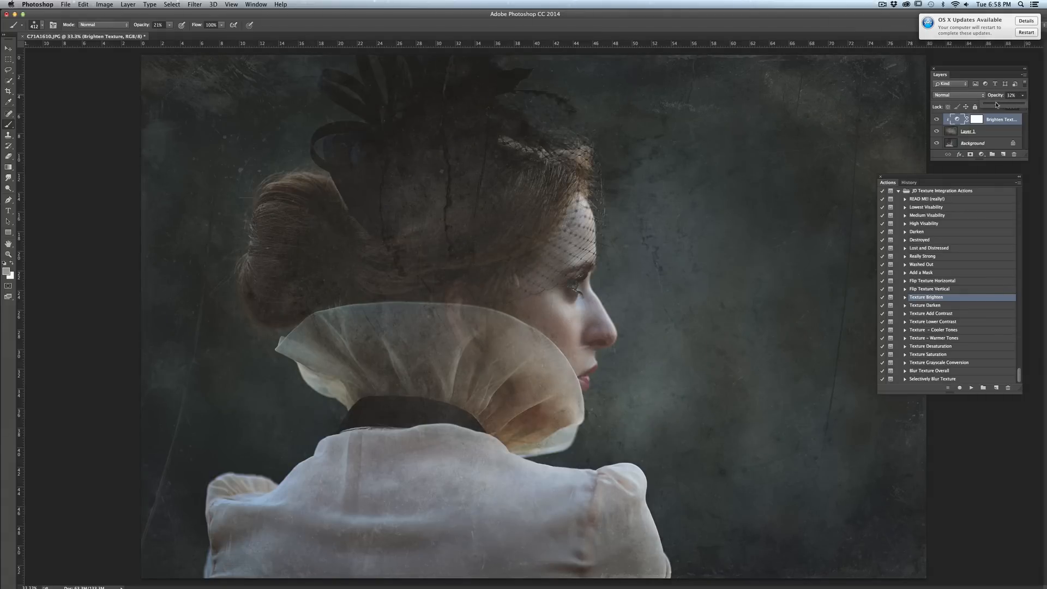
left_click(936, 119)
left_click_drag(999, 121, 1014, 154)
Step: Try the Texture Darken action on the texture layer and delete its adjustment layer after comparing the effect
left_click(932, 305)
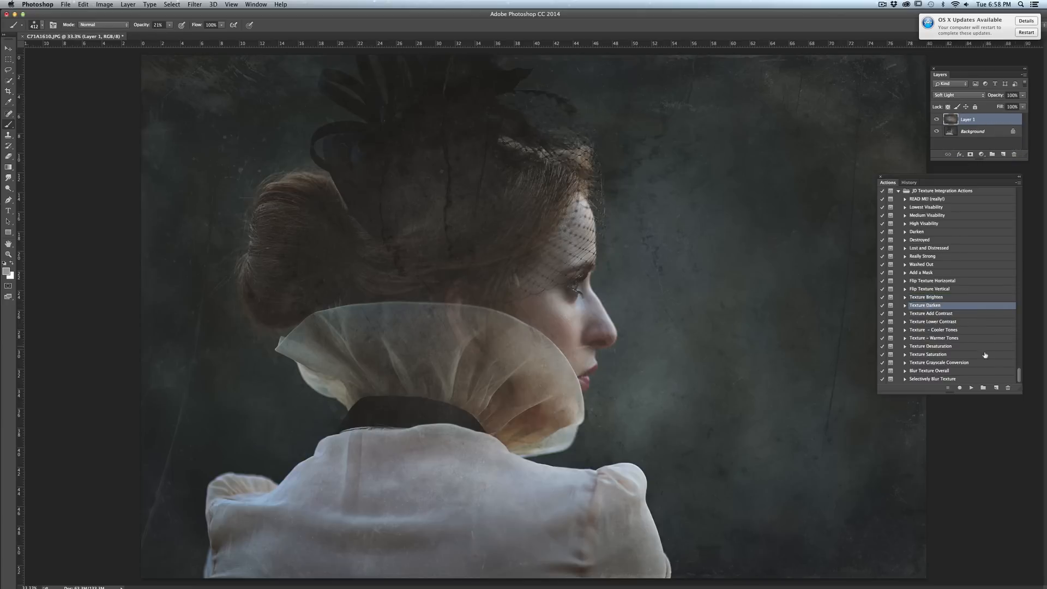
left_click(971, 387)
left_click(593, 190)
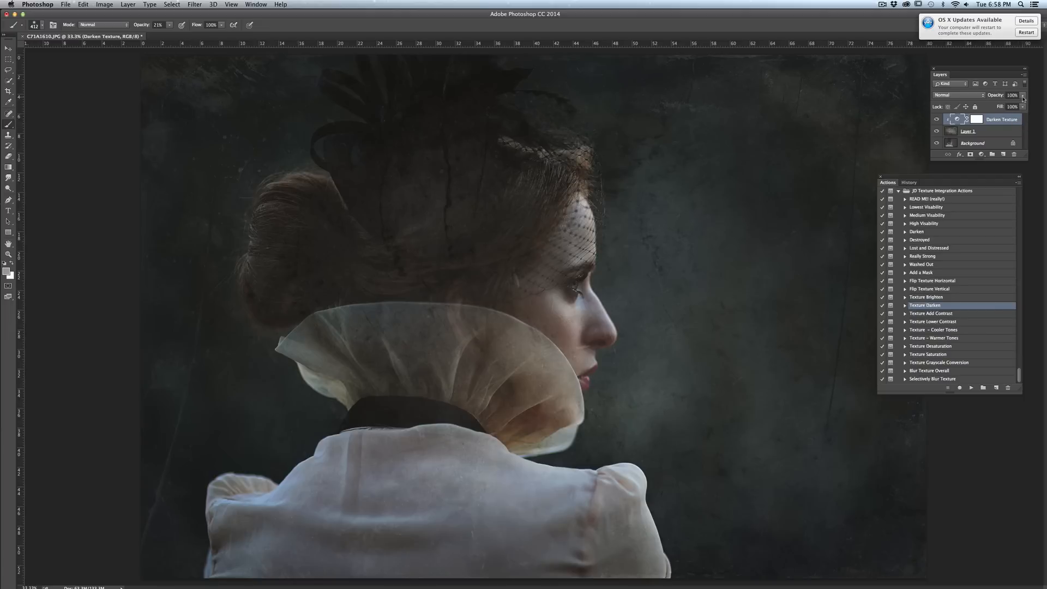
left_click(938, 119)
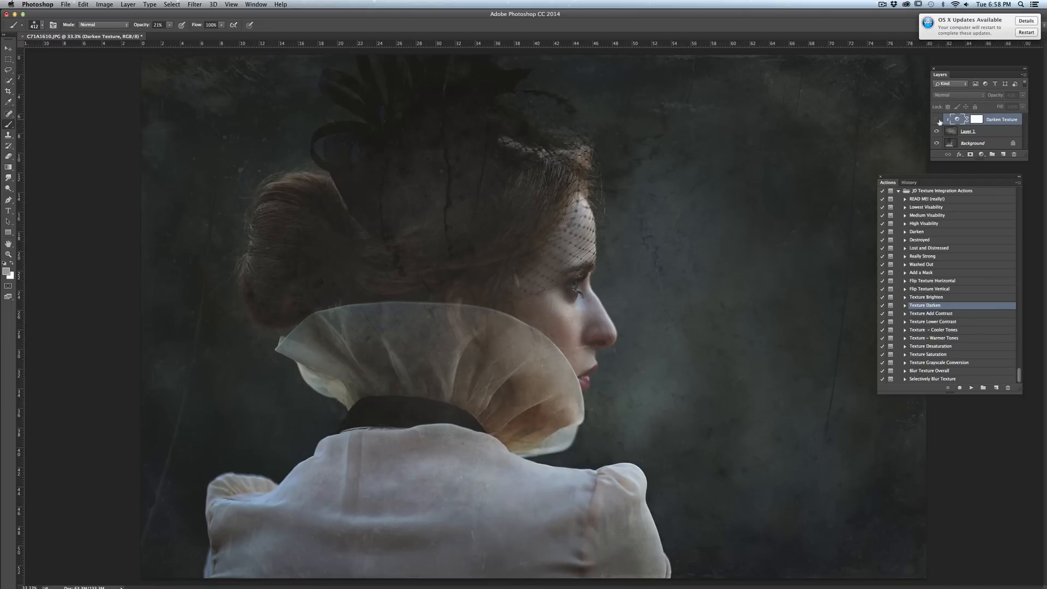
left_click_drag(1007, 120, 1014, 155)
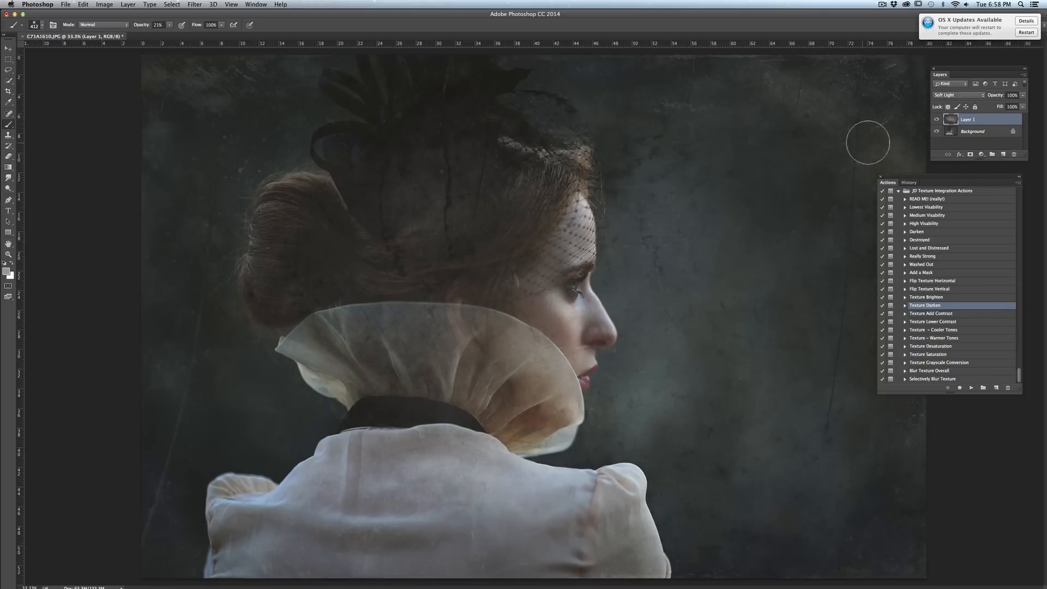
Step: Try the Texture Add Contrast action on the texture layer and delete its adjustment layer
left_click(937, 313)
left_click(969, 388)
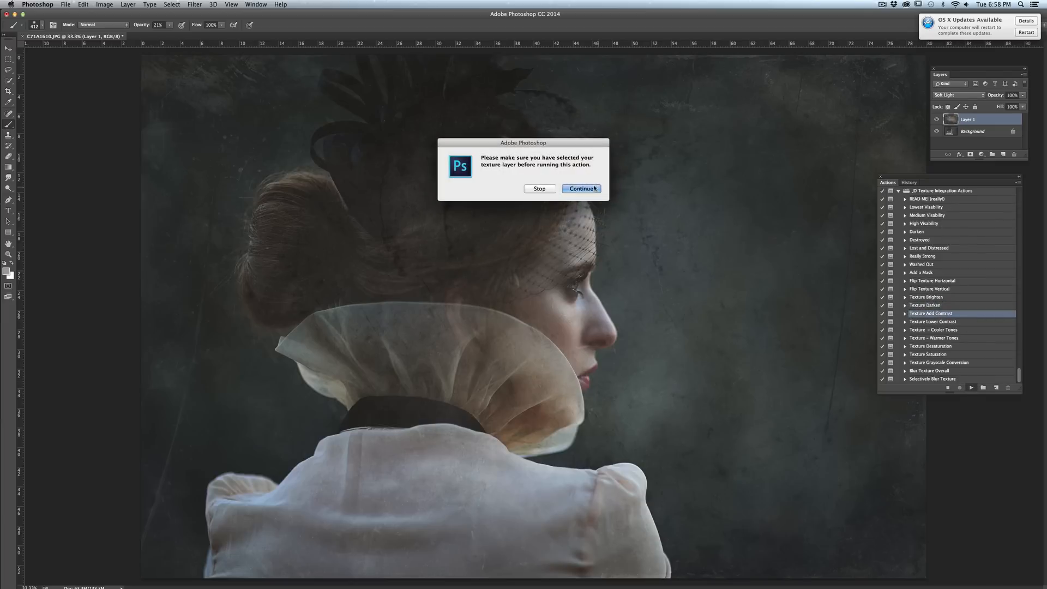
left_click(597, 188)
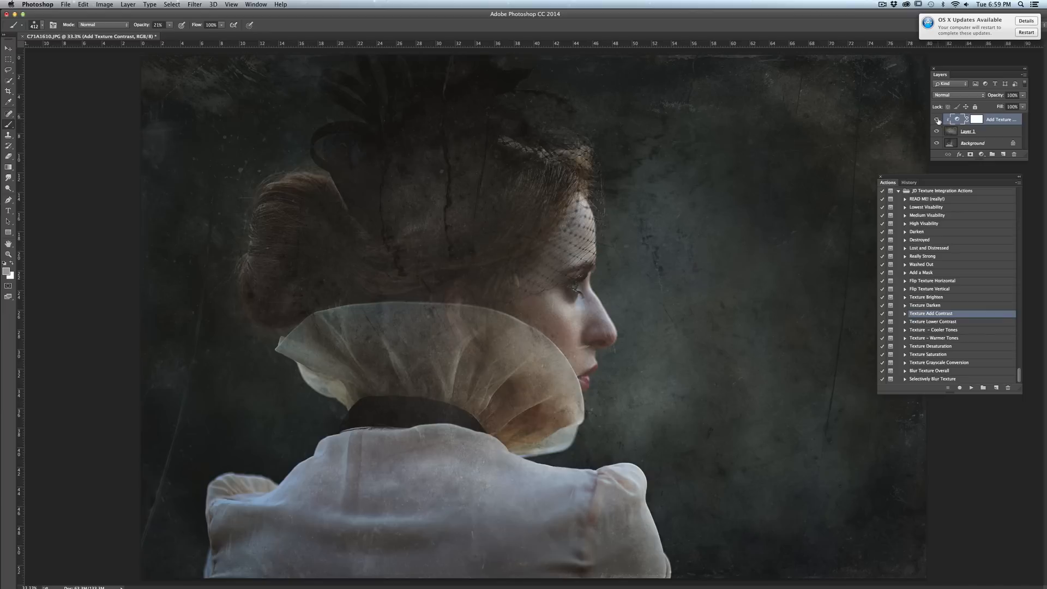
left_click(1022, 95)
left_click_drag(1023, 105, 1013, 154)
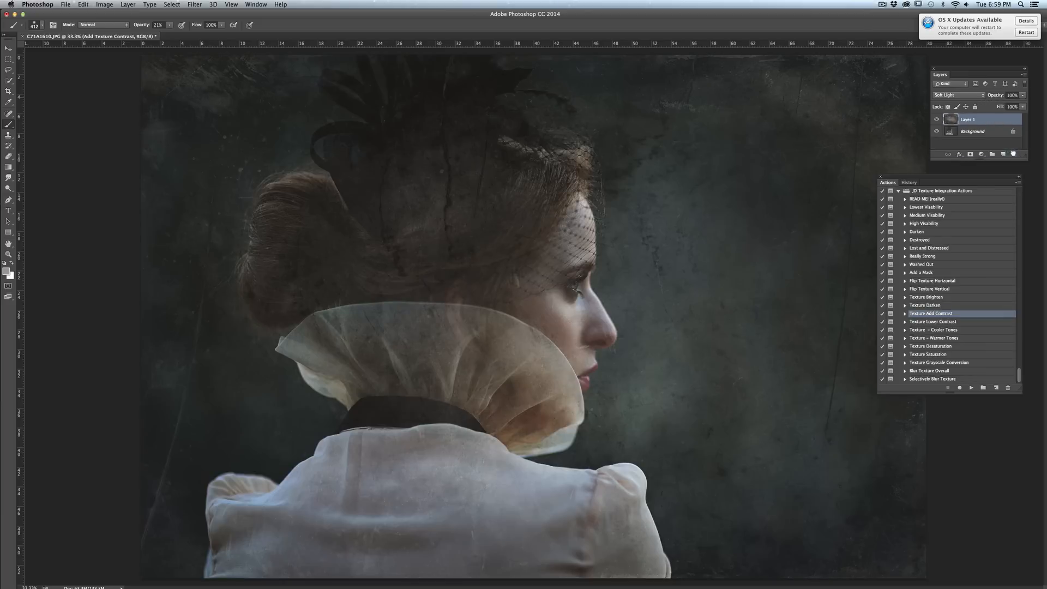
Step: Try the Texture Lower Contrast action, compare the image with its adjustment layer hidden and shown, and delete that layer
left_click(936, 322)
left_click(971, 387)
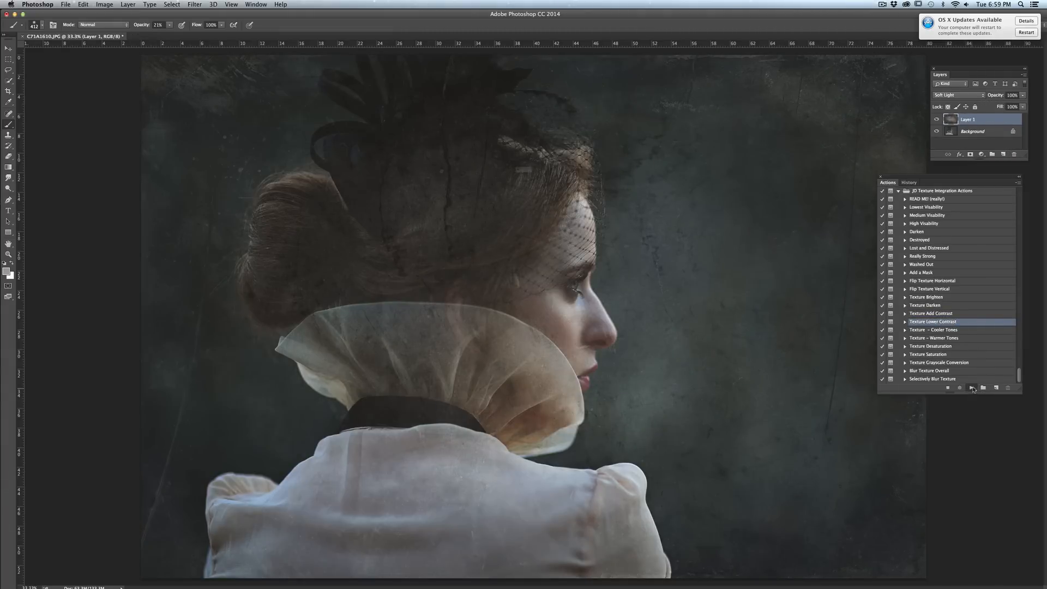
left_click(589, 190)
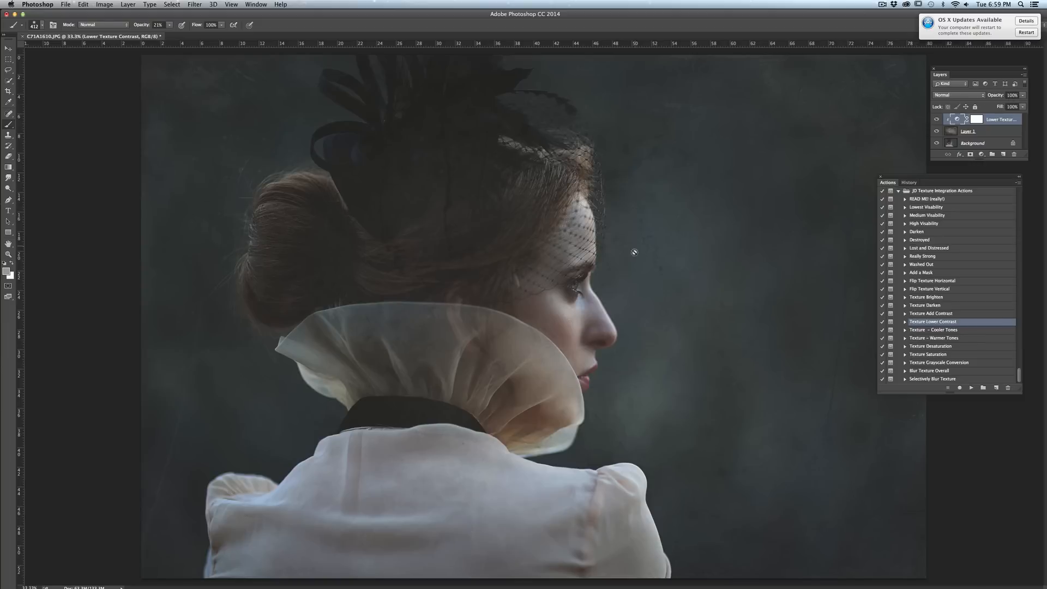
left_click(937, 119)
left_click(937, 119)
left_click_drag(999, 121, 1013, 154)
Step: Run the Texture - Cooler Tones action and paint black on its layer mask over the woman's face and nearby hair
left_click(942, 330)
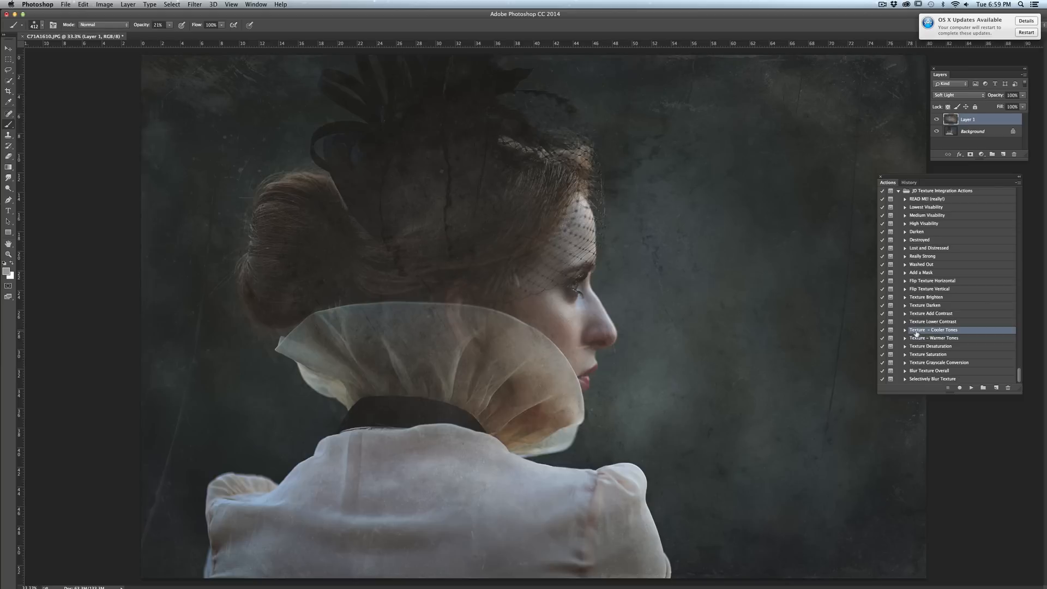
left_click(971, 388)
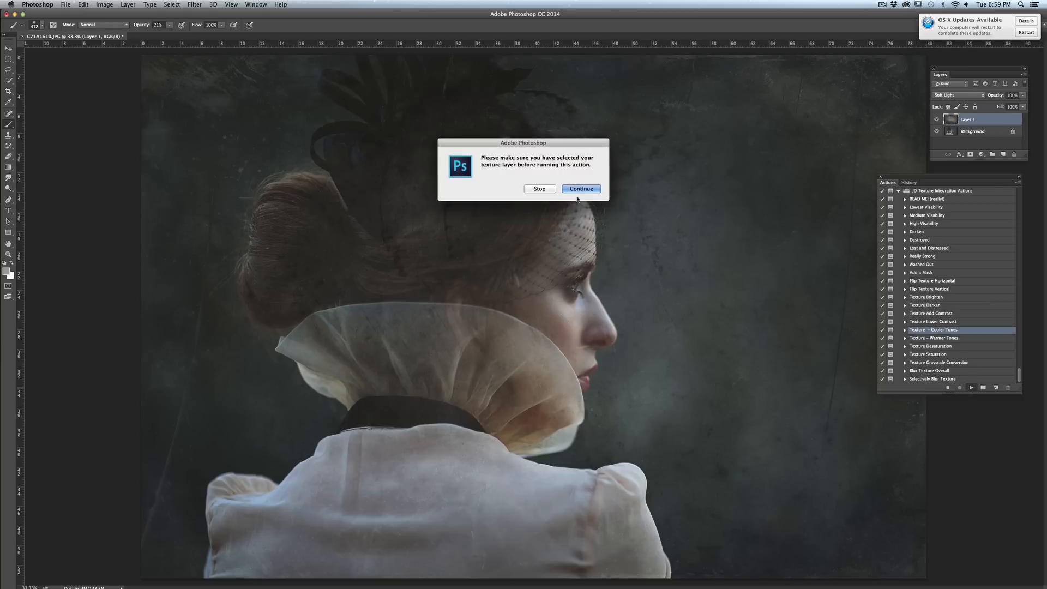
left_click(591, 187)
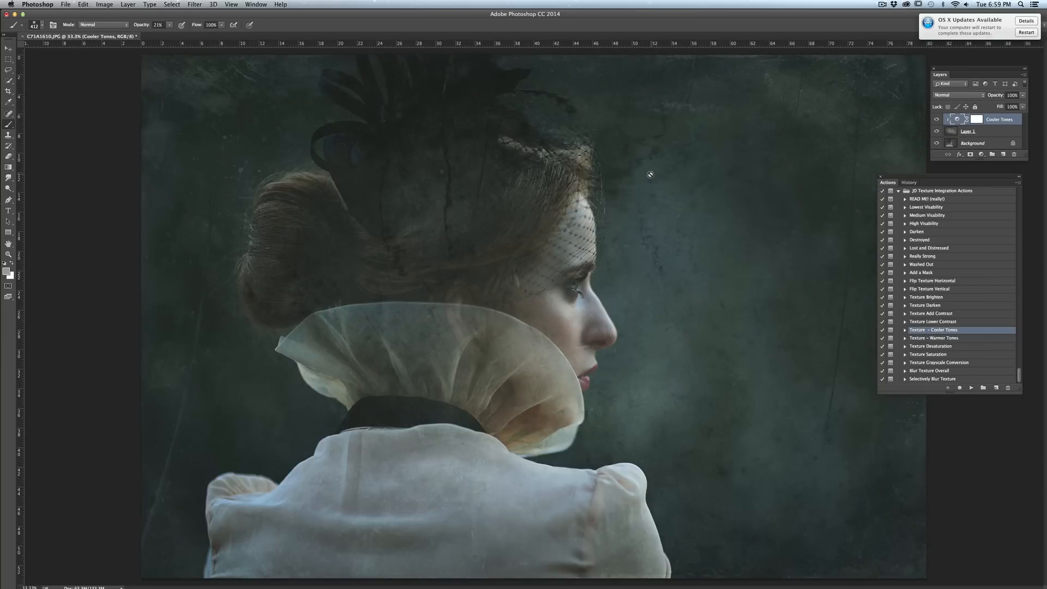
left_click(975, 120)
mouse_move(560, 285)
left_mouse_down()
mouse_move(569, 216)
mouse_move(552, 307)
mouse_move(581, 309)
mouse_move(583, 341)
mouse_move(559, 322)
mouse_move(564, 370)
mouse_move(543, 303)
mouse_move(561, 203)
mouse_move(545, 292)
mouse_move(446, 282)
mouse_move(501, 188)
mouse_move(336, 232)
mouse_move(315, 251)
mouse_move(447, 299)
left_mouse_up()
mouse_move(562, 334)
left_mouse_down()
mouse_move(572, 299)
mouse_move(559, 380)
mouse_move(492, 332)
mouse_move(477, 273)
mouse_move(524, 358)
mouse_move(550, 351)
mouse_move(561, 258)
mouse_move(512, 336)
mouse_move(573, 248)
left_mouse_up()
Step: Reduce the Cooler Tones layer's opacity to 41% and delete the layer
left_click(1022, 94)
left_click_drag(1022, 105, 1020, 105)
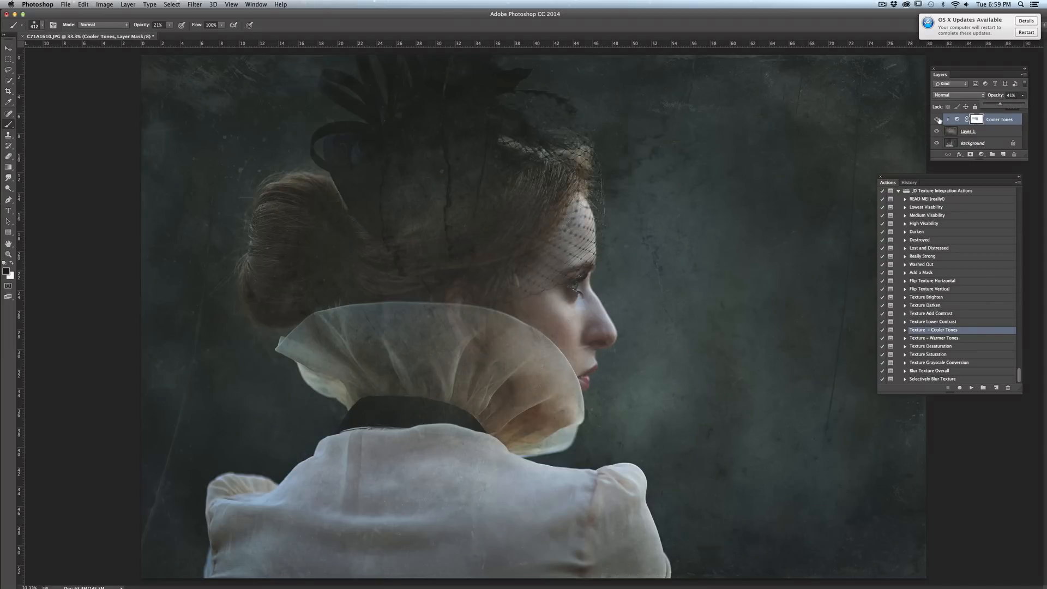
left_click_drag(1005, 119, 1014, 155)
Step: Run the Texture - Warmer Tones action on the texture layer
left_click(938, 338)
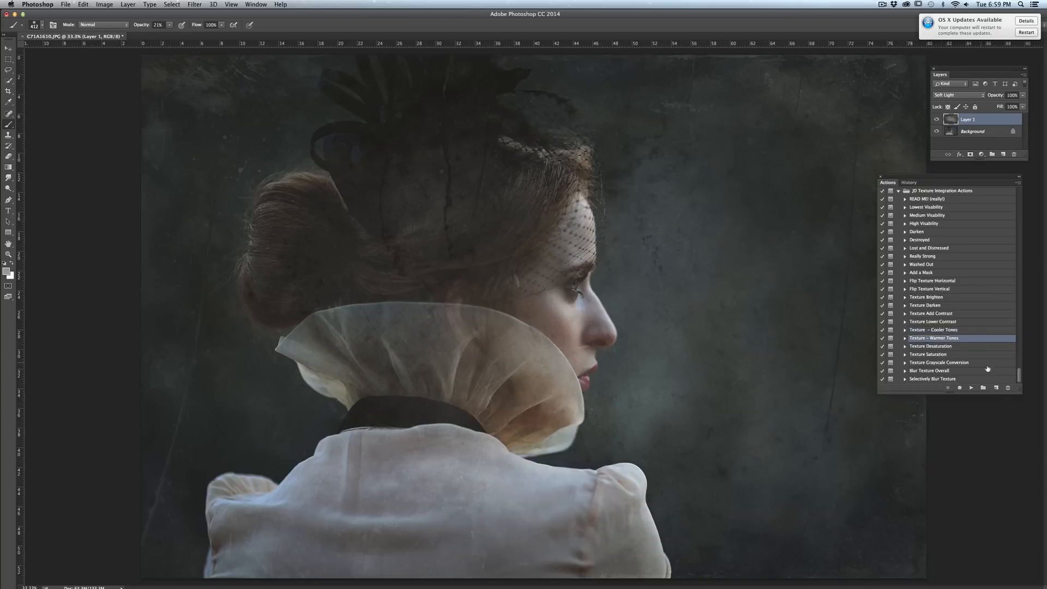
left_click(971, 388)
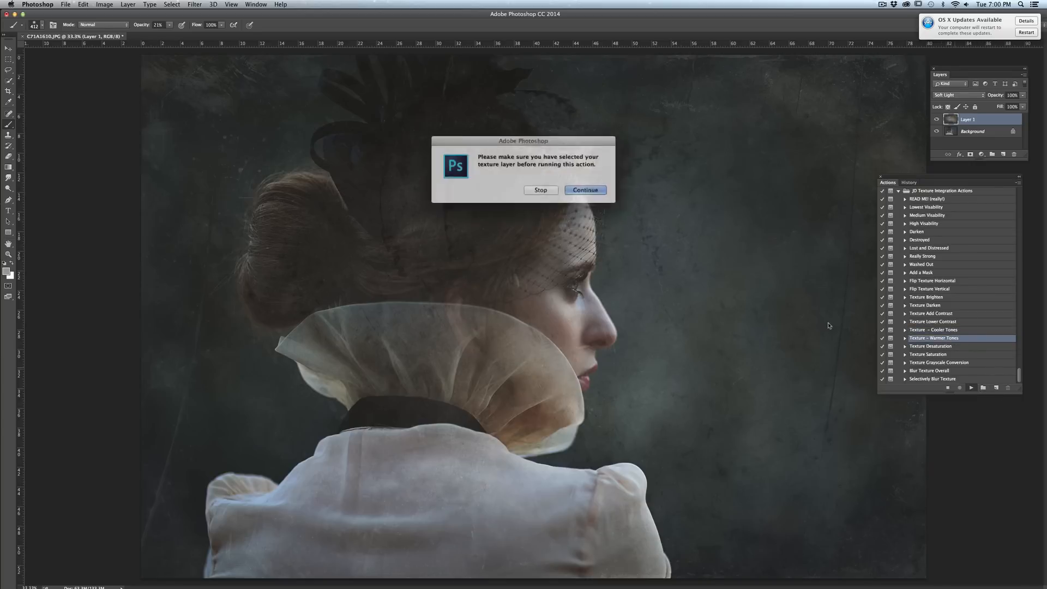
left_click(582, 191)
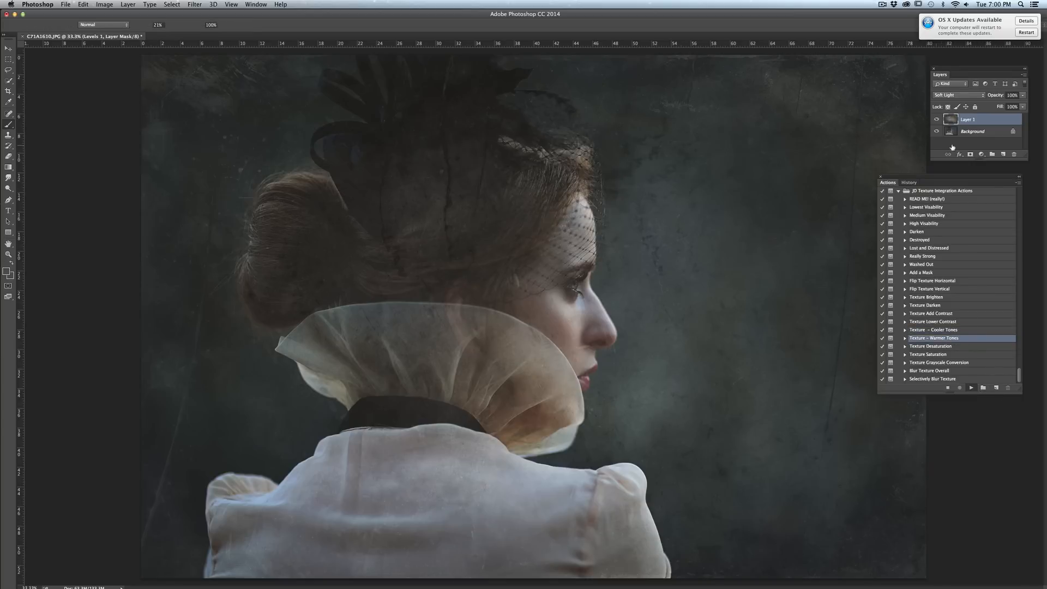
Step: Lower the Warmer Tones layer's opacity, compare the image with the layer hidden, and delete it
left_click(1022, 94)
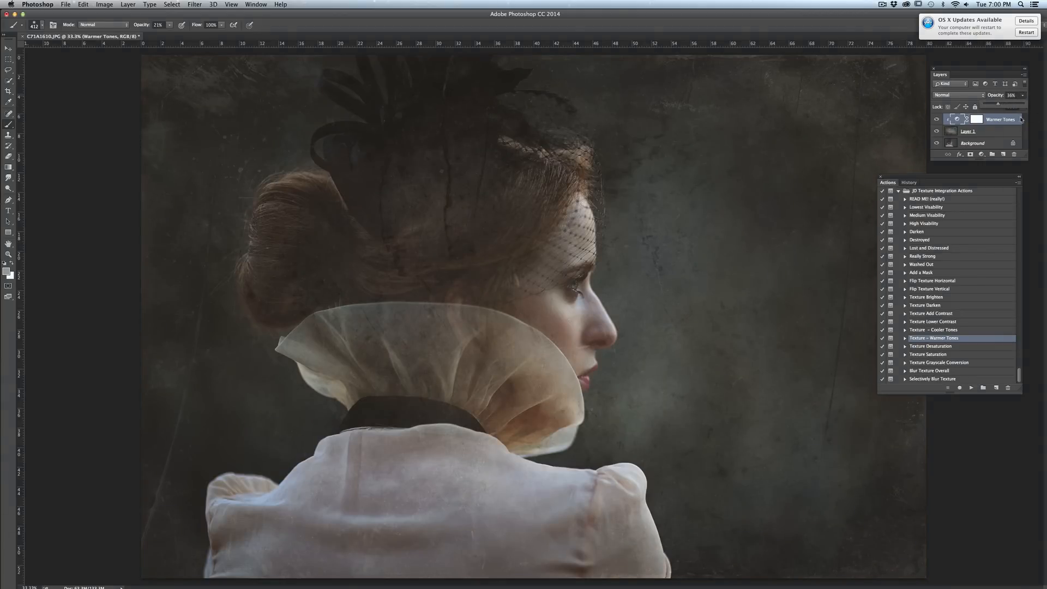
left_click(936, 120)
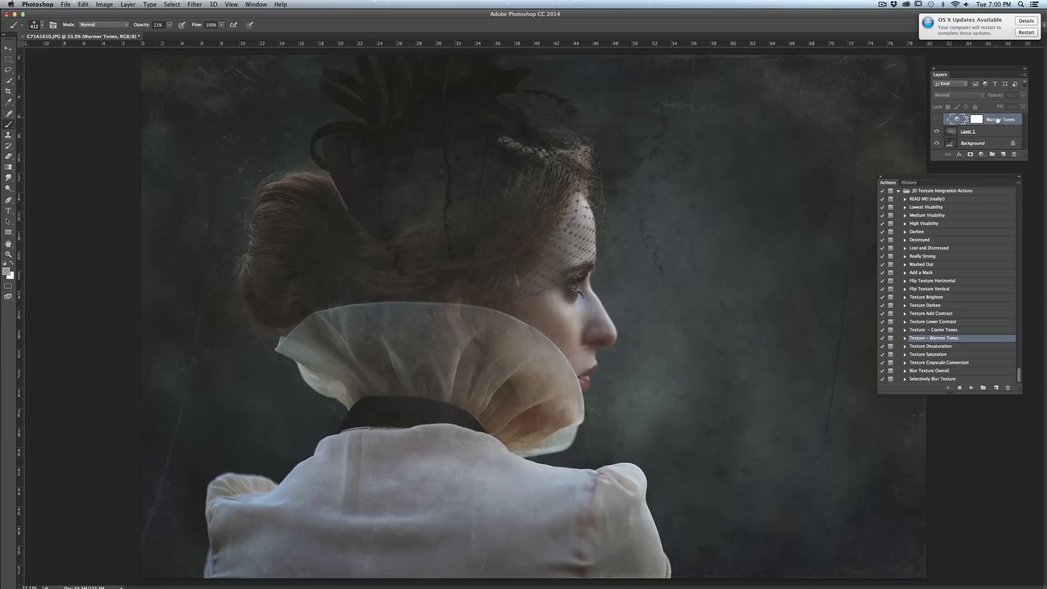
left_click_drag(997, 119, 1013, 155)
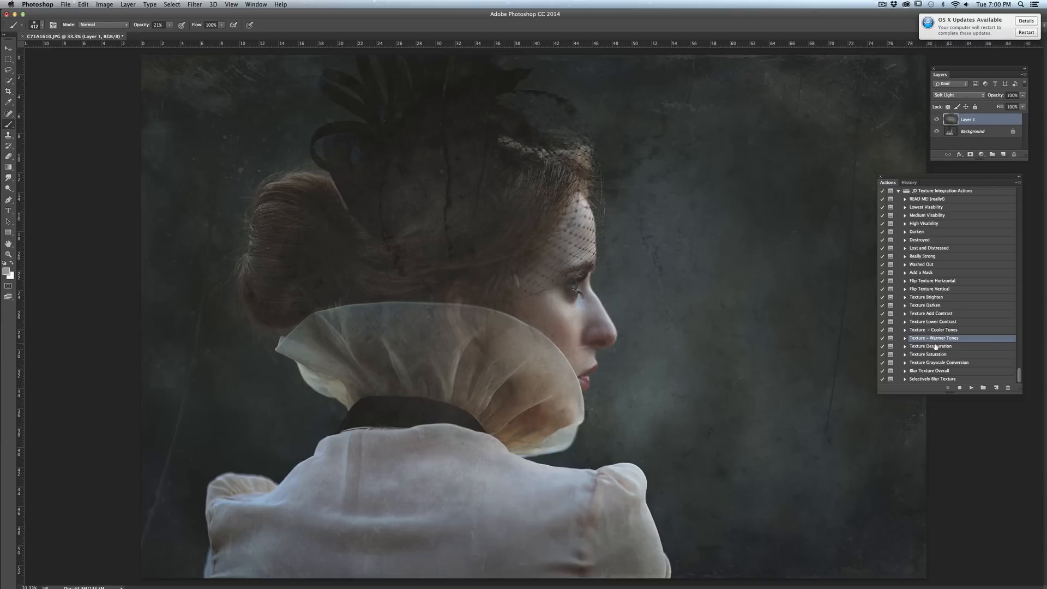
Step: Run the Texture Desaturation action on the texture layer and hide its adjustment layer to compare
left_click(936, 346)
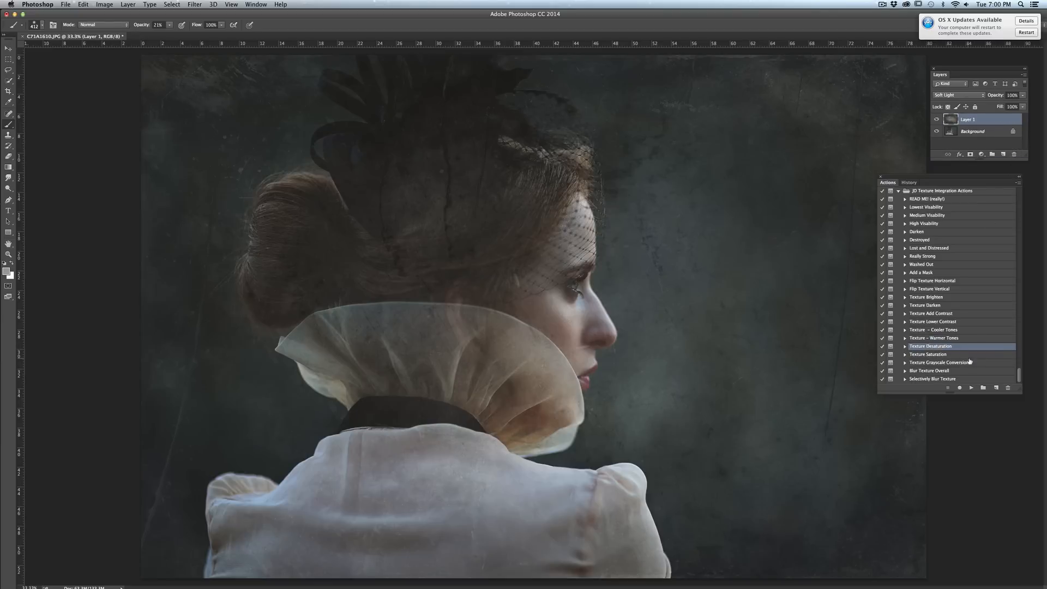
left_click(971, 388)
left_click(591, 189)
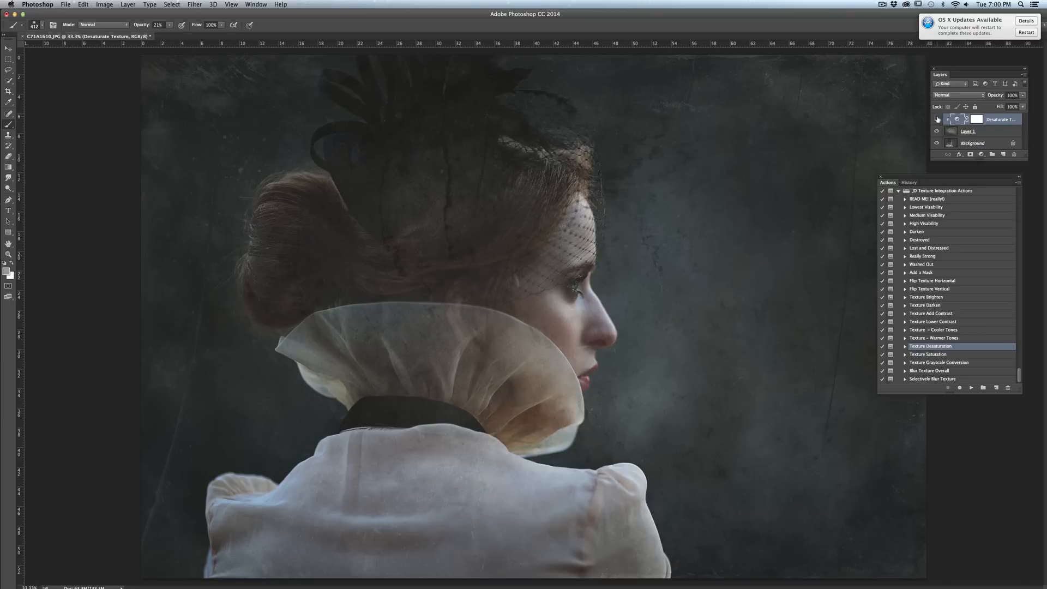
left_click(937, 119)
Step: Try the Texture Saturation action and delete both the saturation and desaturation adjustment layers
left_click(943, 354)
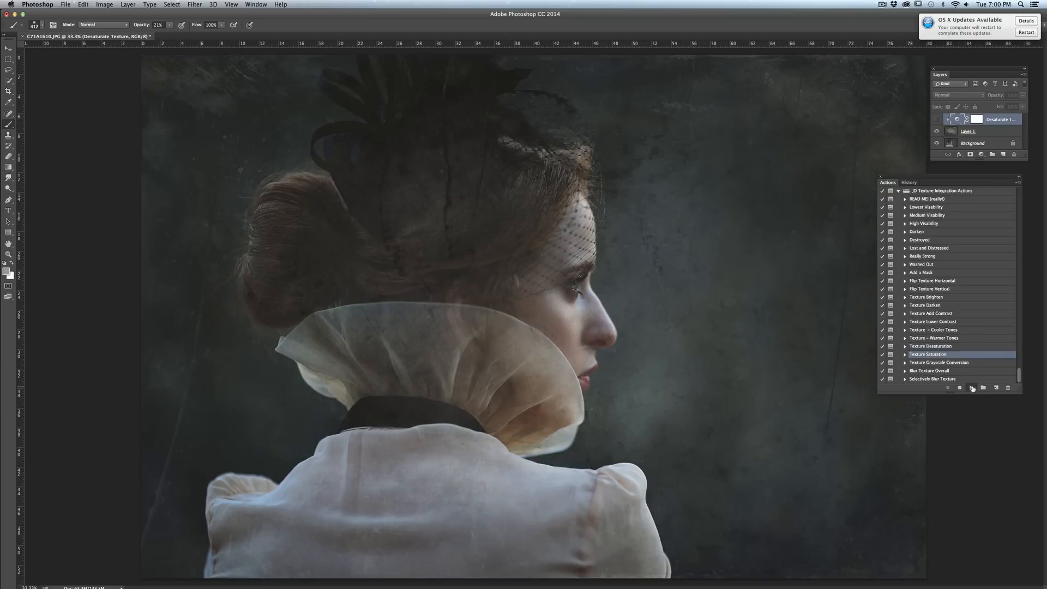
left_click(971, 387)
left_click(593, 190)
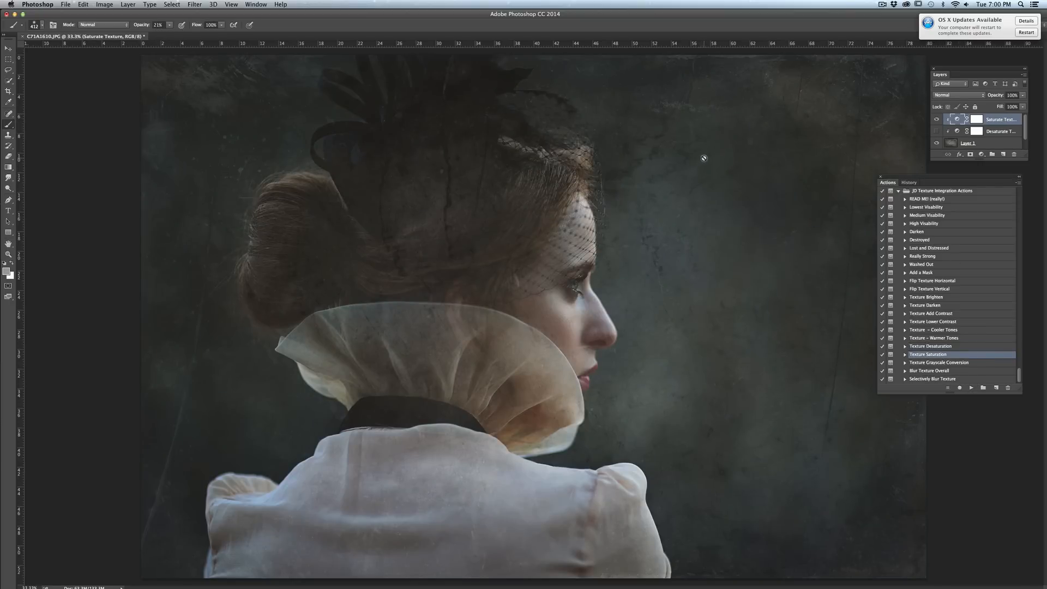
left_click(1001, 131, "shift")
key("BackSpace")
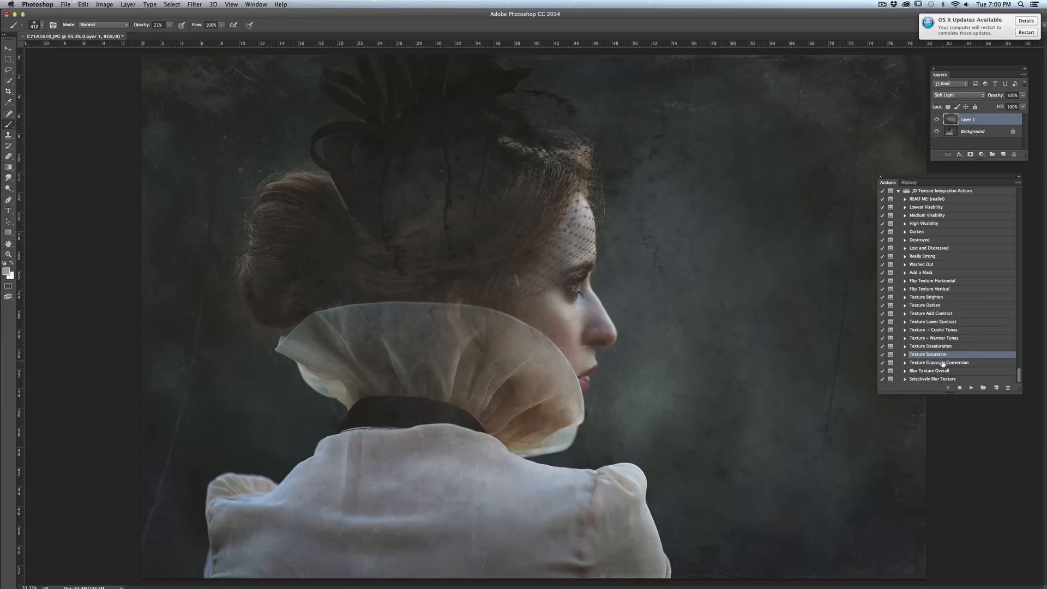
left_click(981, 131)
left_click(980, 154)
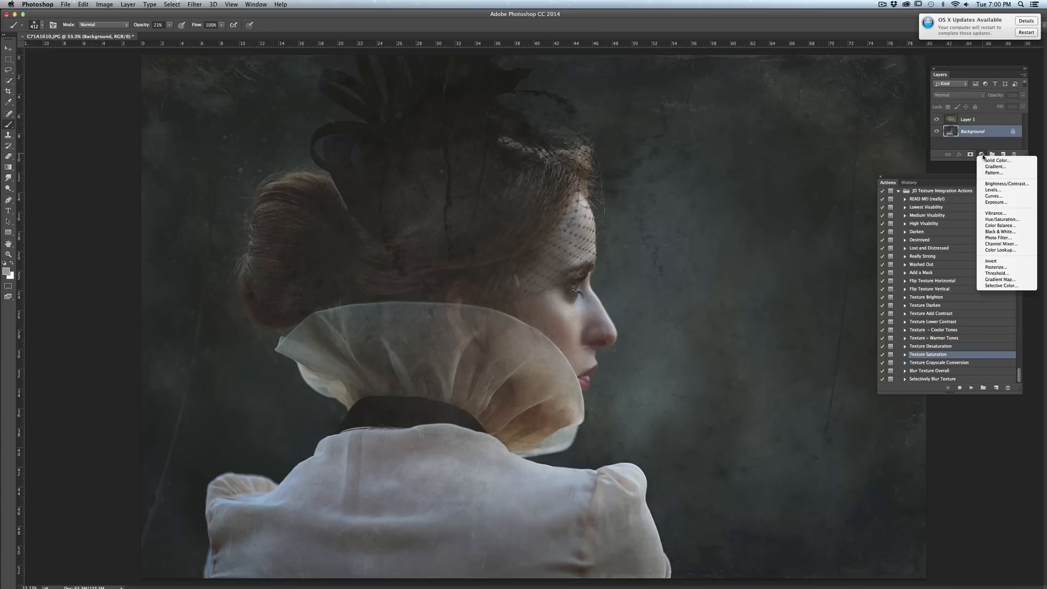
left_click(999, 225)
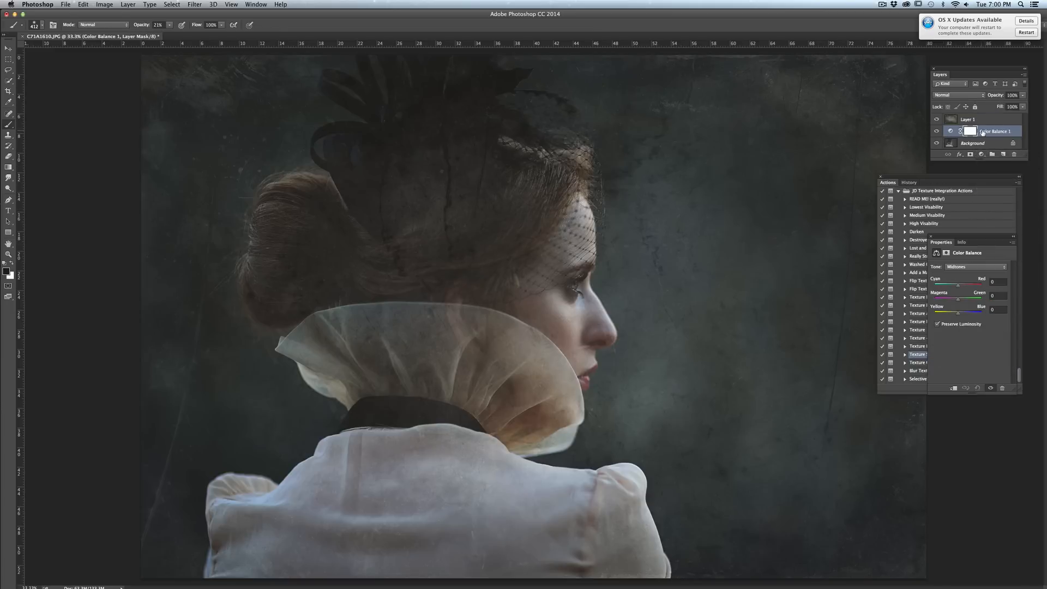
left_click_drag(982, 131, 1014, 154)
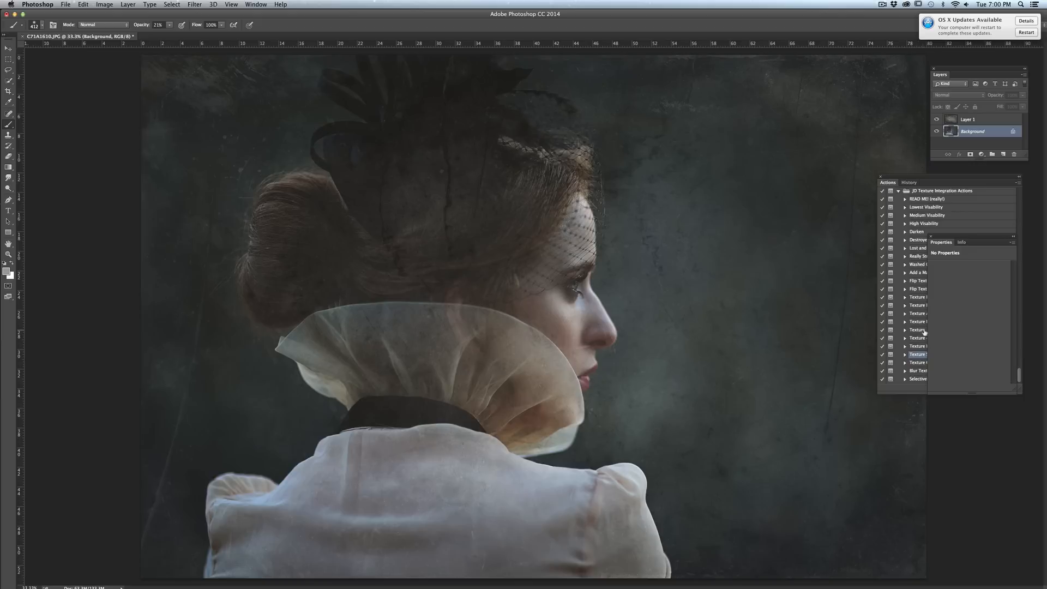
left_click(914, 387)
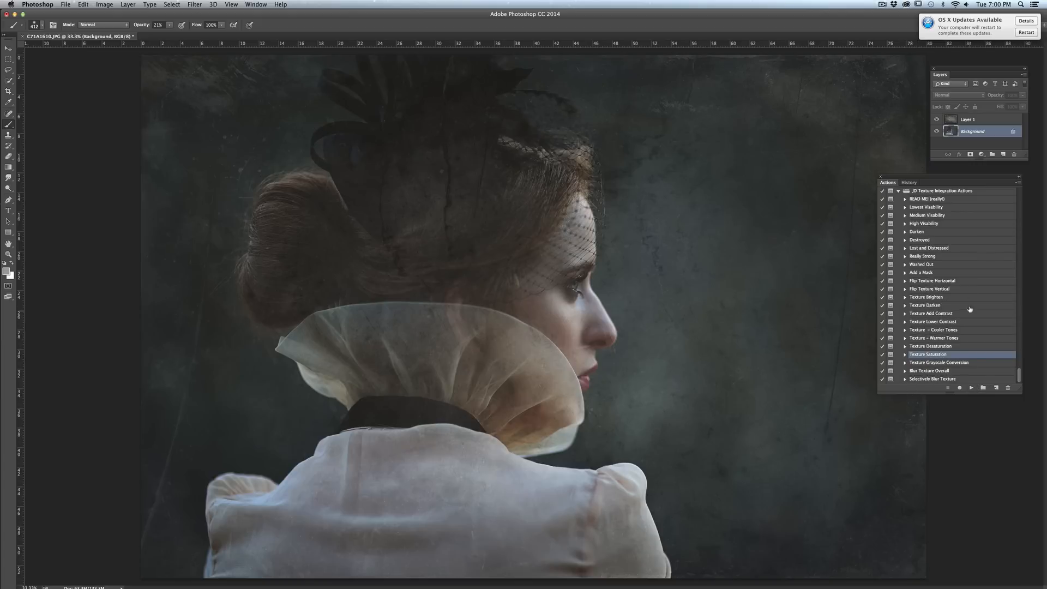
Step: Add a Black & White adjustment layer directly above the Background layer
left_click(981, 156)
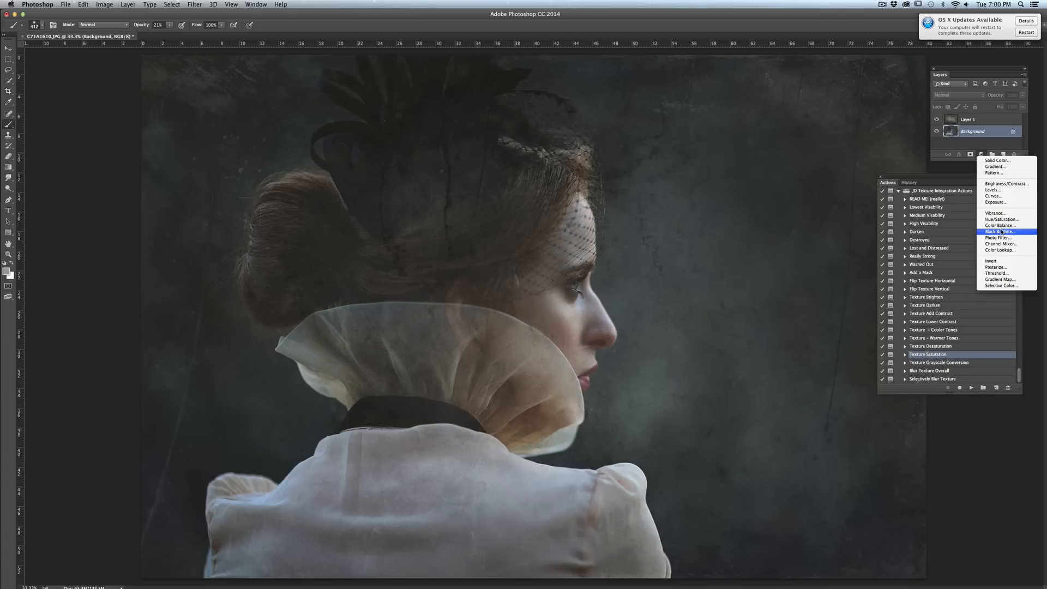
left_click(1000, 229)
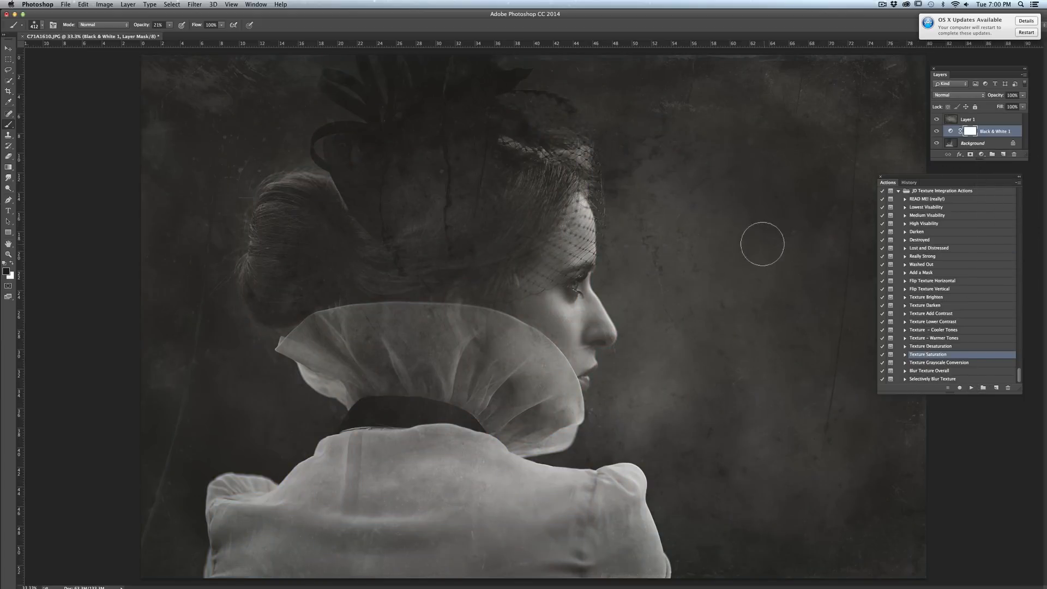
Step: Run the Texture Grayscale Conversion action on Layer 1, and delete the Grayscale Conversion and Black & White adjustment layers
left_click(976, 121)
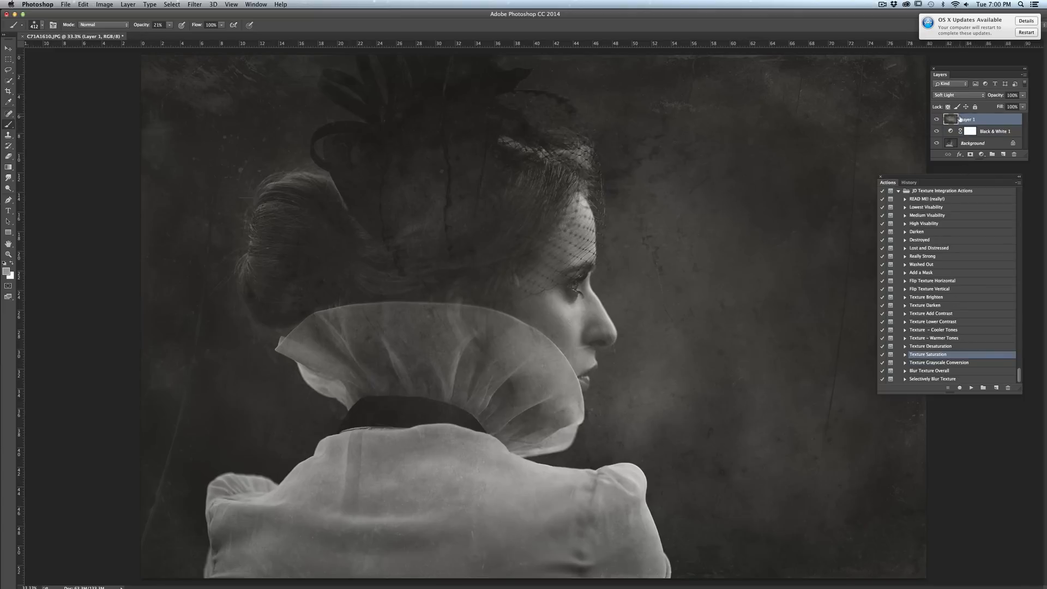
left_click(935, 363)
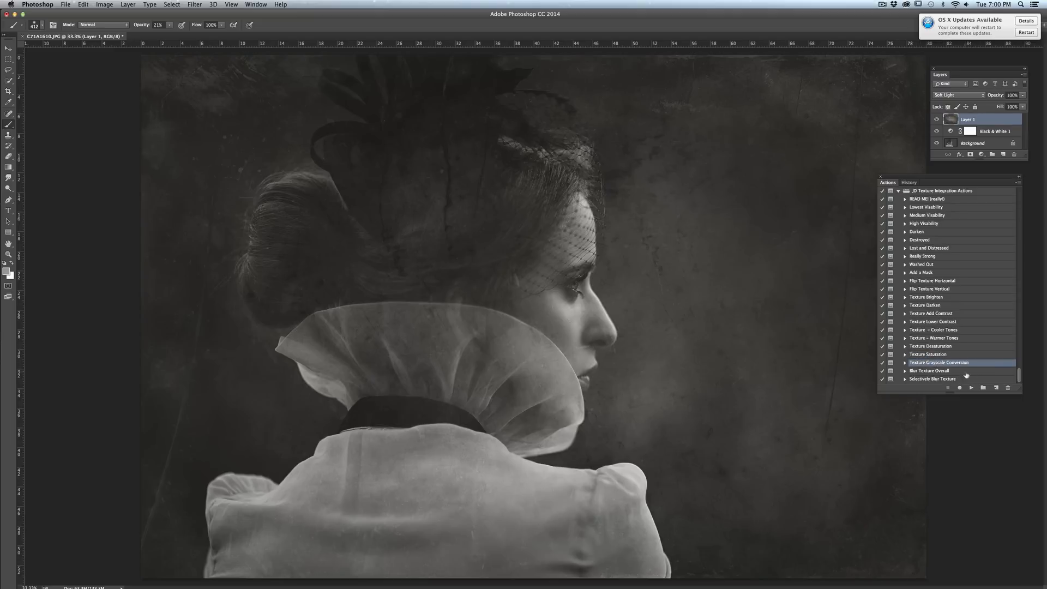
left_click(971, 387)
left_click(581, 188)
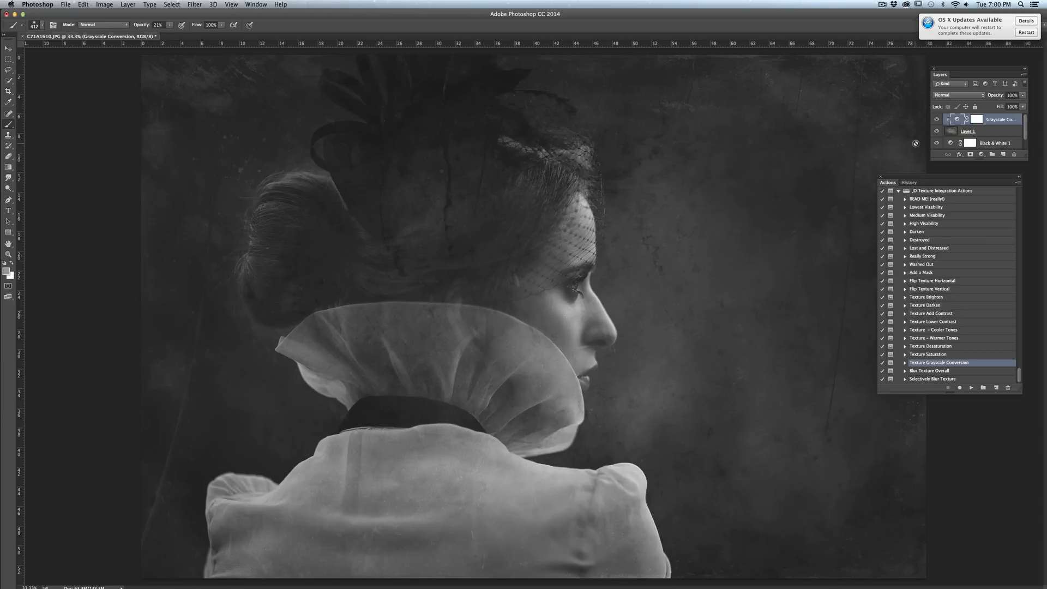
left_click_drag(1004, 120, 1012, 154)
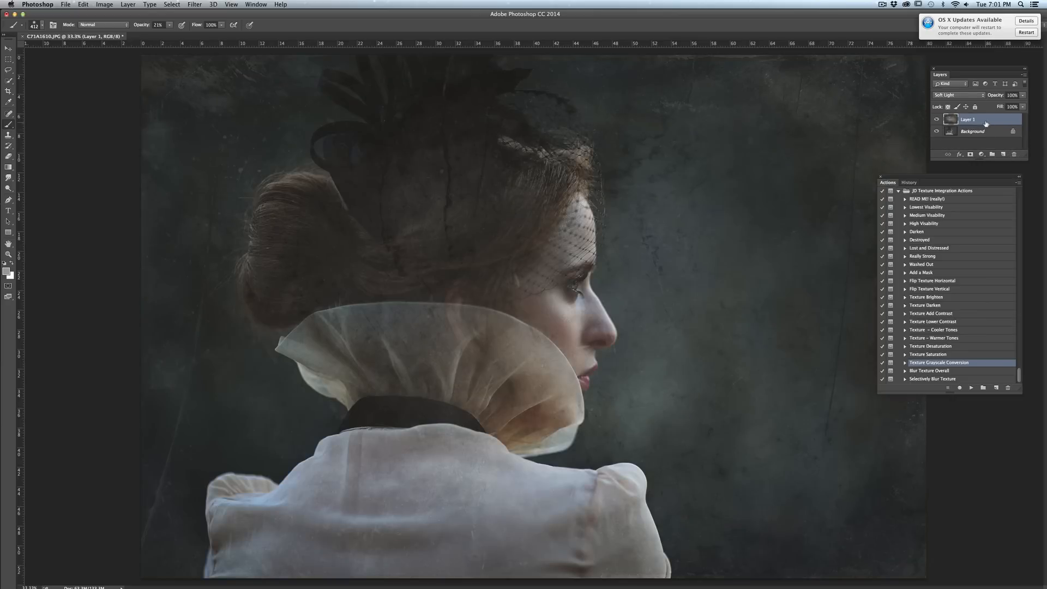
Step: Try the Blur Texture Overall action on the texture layer and undo the blur
left_click(944, 372)
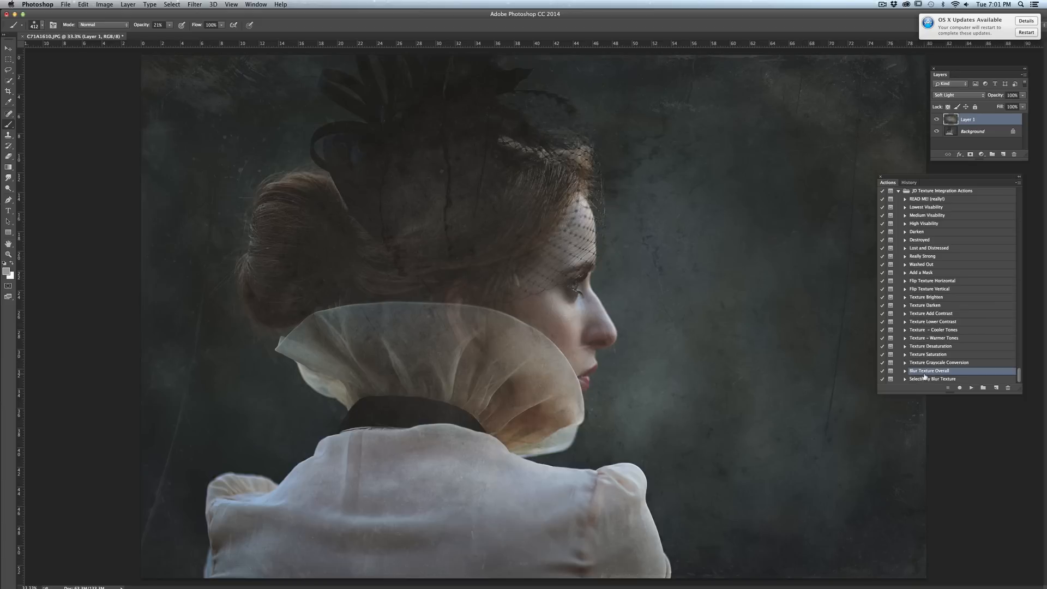
left_click(971, 387)
left_click(589, 190)
key("super+z")
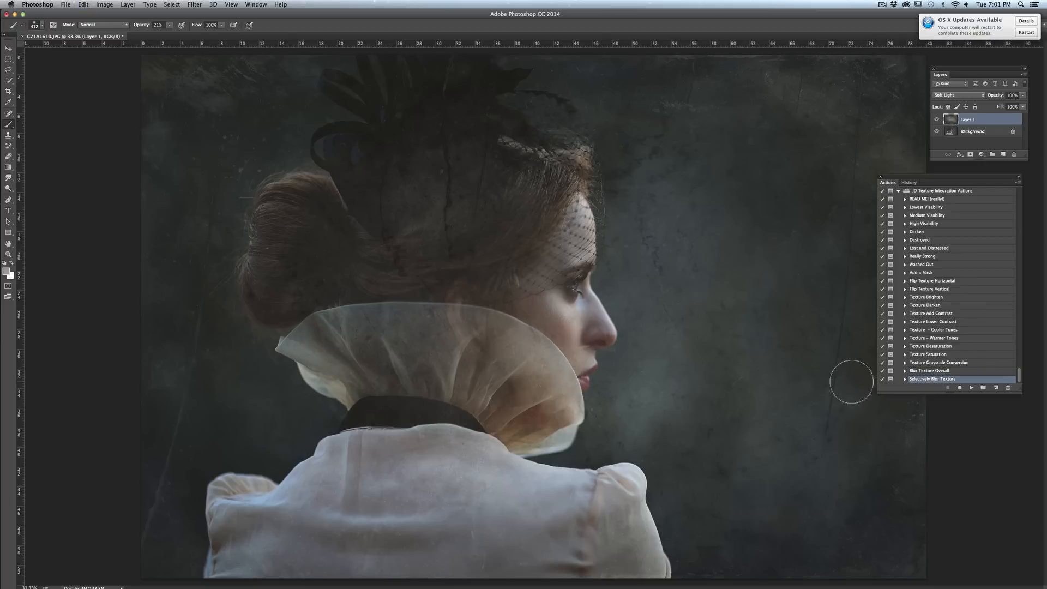
Step: Run the Selectively Blur Texture action, lassoing the woman's figure with a 50 px feather to blur the texture inside, and clear the selection
left_click(971, 388)
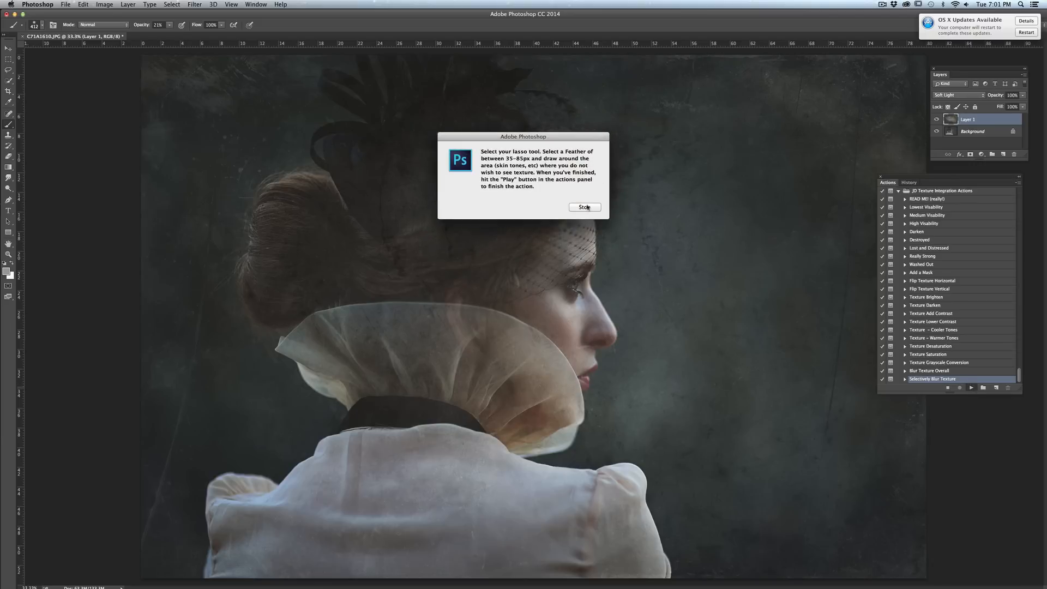
left_click(584, 207)
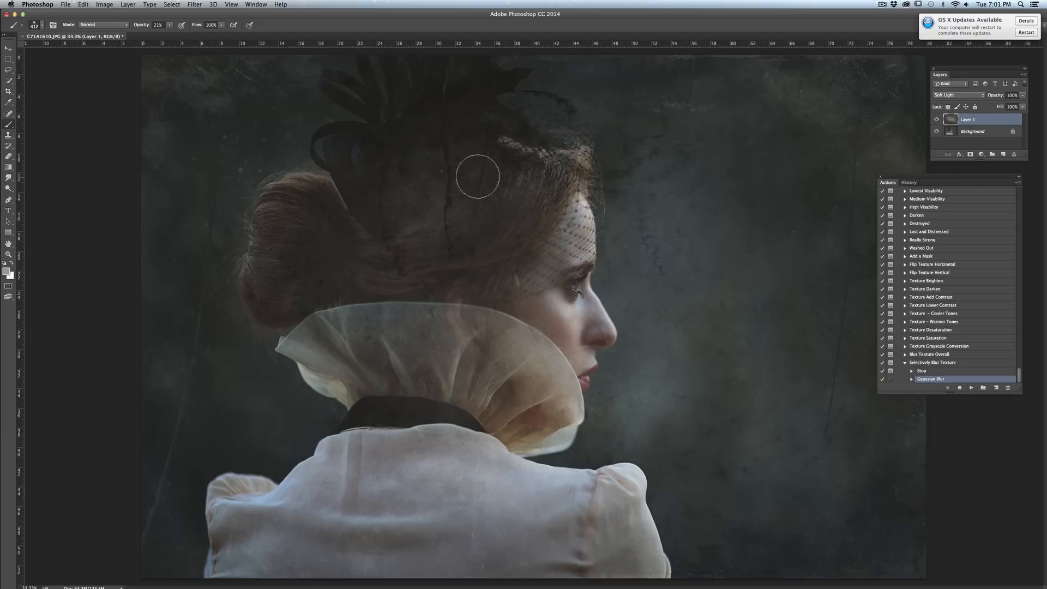
left_click(9, 68)
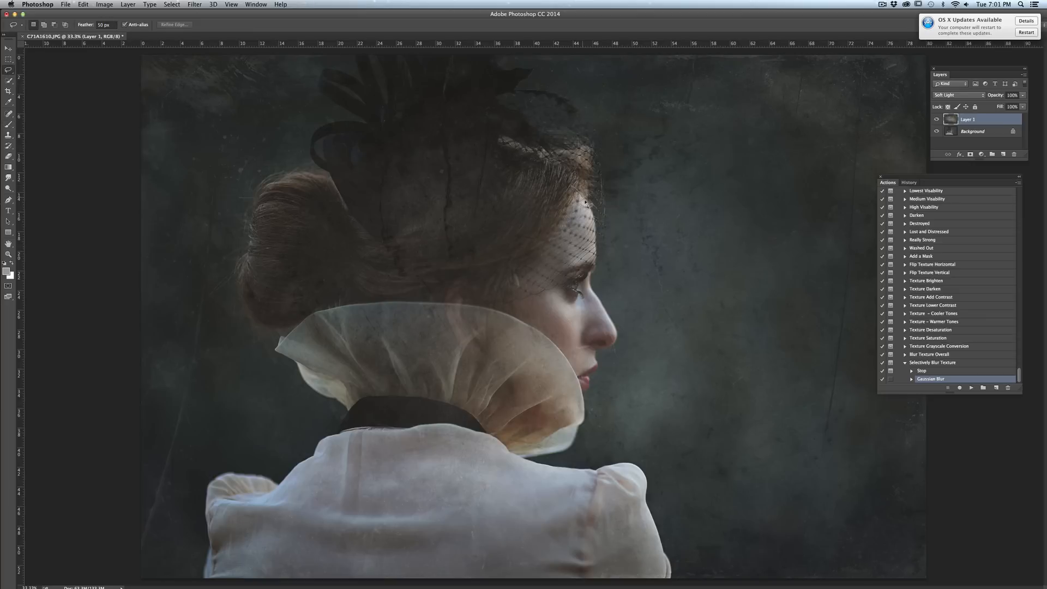
mouse_move(585, 202)
left_mouse_down()
mouse_move(593, 286)
mouse_move(617, 338)
mouse_move(599, 355)
mouse_move(576, 430)
mouse_move(517, 444)
mouse_move(514, 455)
mouse_move(554, 468)
mouse_move(531, 465)
mouse_move(520, 441)
mouse_move(570, 421)
mouse_move(578, 436)
mouse_move(512, 456)
mouse_move(648, 478)
mouse_move(661, 573)
mouse_move(574, 586)
mouse_move(232, 581)
mouse_move(206, 550)
mouse_move(200, 501)
mouse_move(241, 482)
mouse_move(296, 477)
mouse_move(337, 442)
mouse_move(334, 396)
left_mouse_up()
mouse_move(306, 345)
left_mouse_down()
mouse_move(268, 297)
mouse_move(376, 124)
mouse_move(472, 90)
mouse_move(546, 160)
mouse_move(577, 162)
mouse_move(582, 195)
mouse_move(646, 202)
left_mouse_up()
left_click(971, 388)
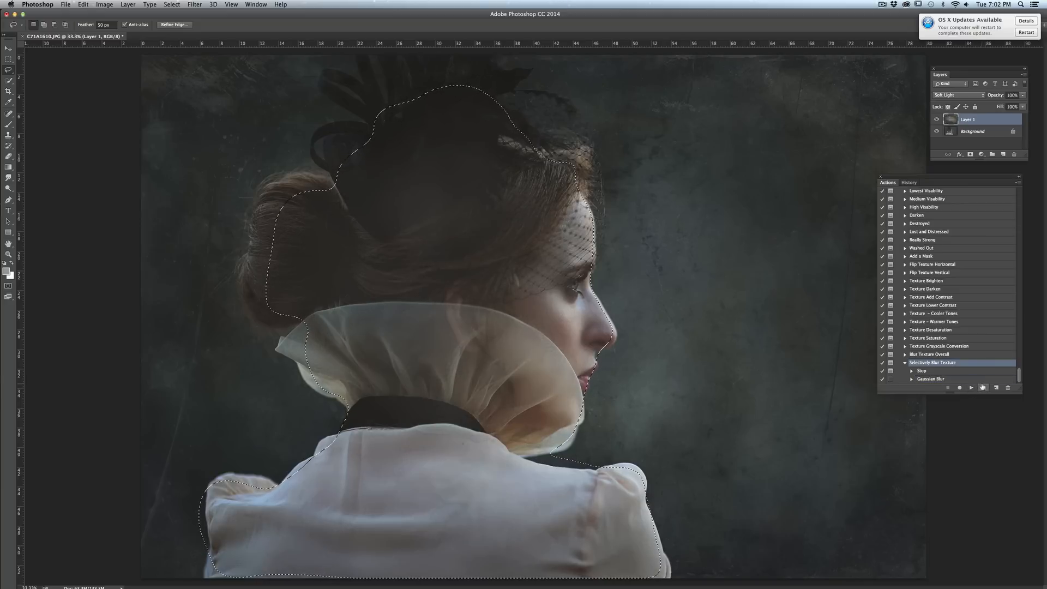
left_click(756, 342)
left_click(881, 4)
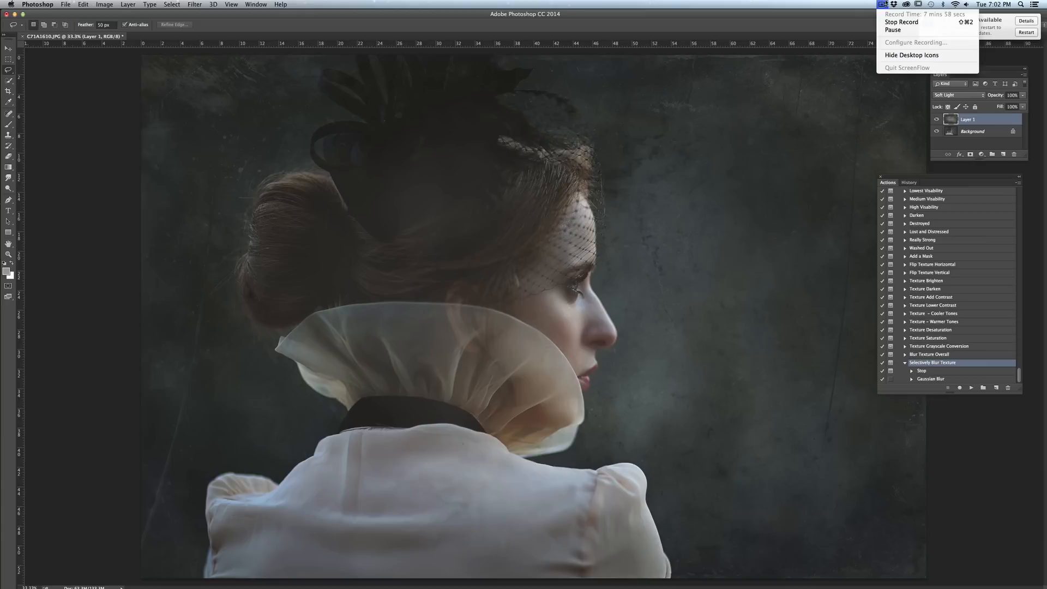